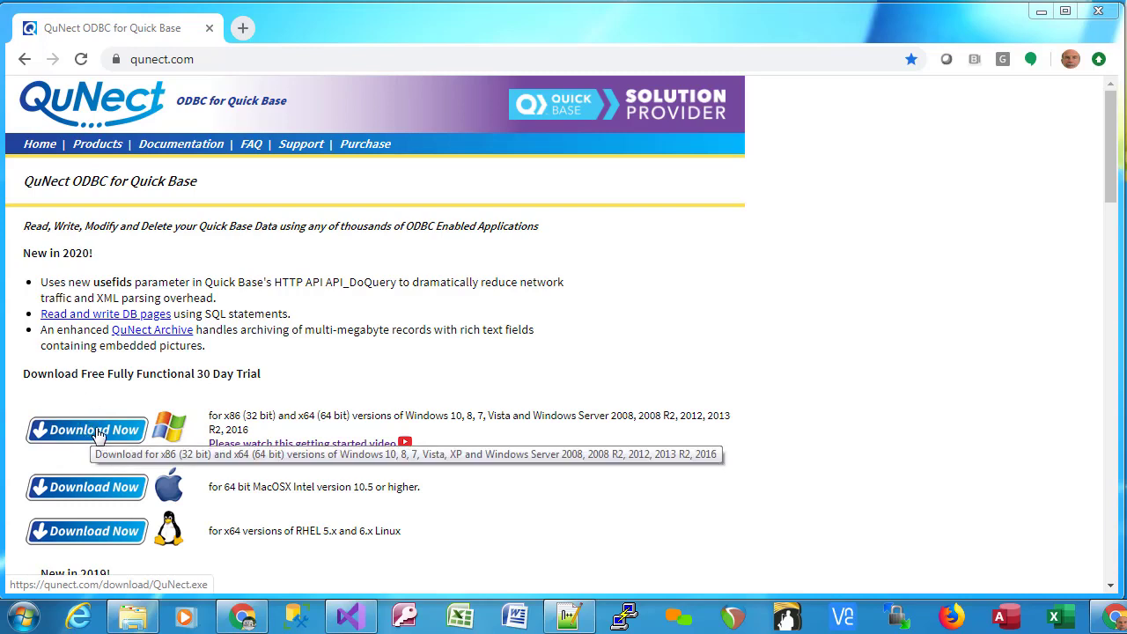
Download the Windows ODBC driver and install QuNect ODBC for QuickBase 3.20.09.18 to its default folder.
click(84, 432)
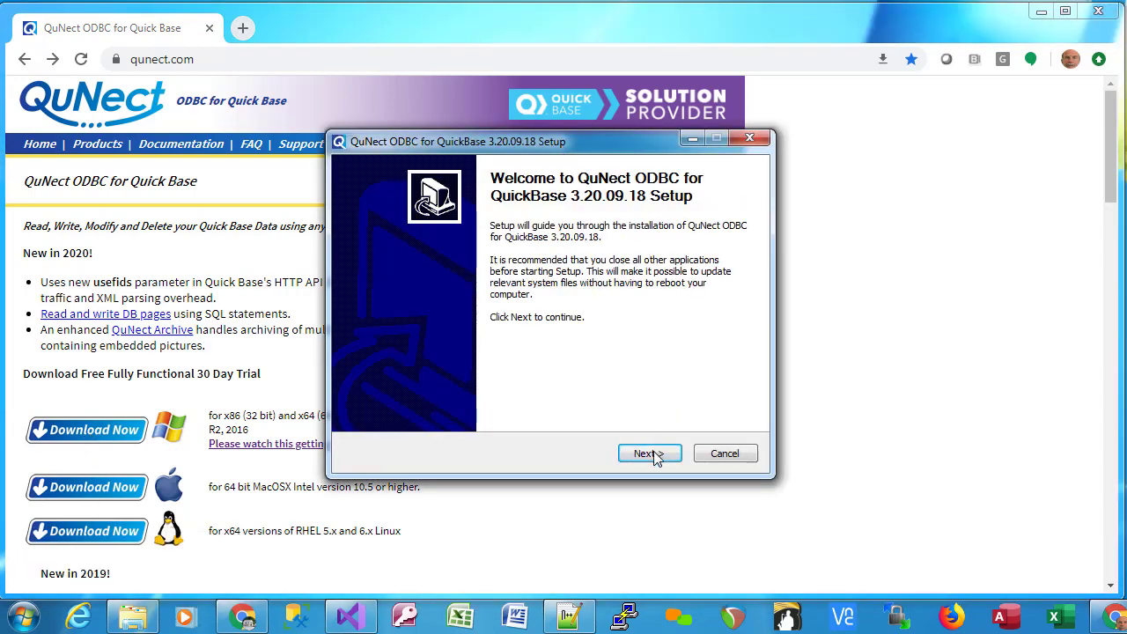
click(652, 454)
click(648, 454)
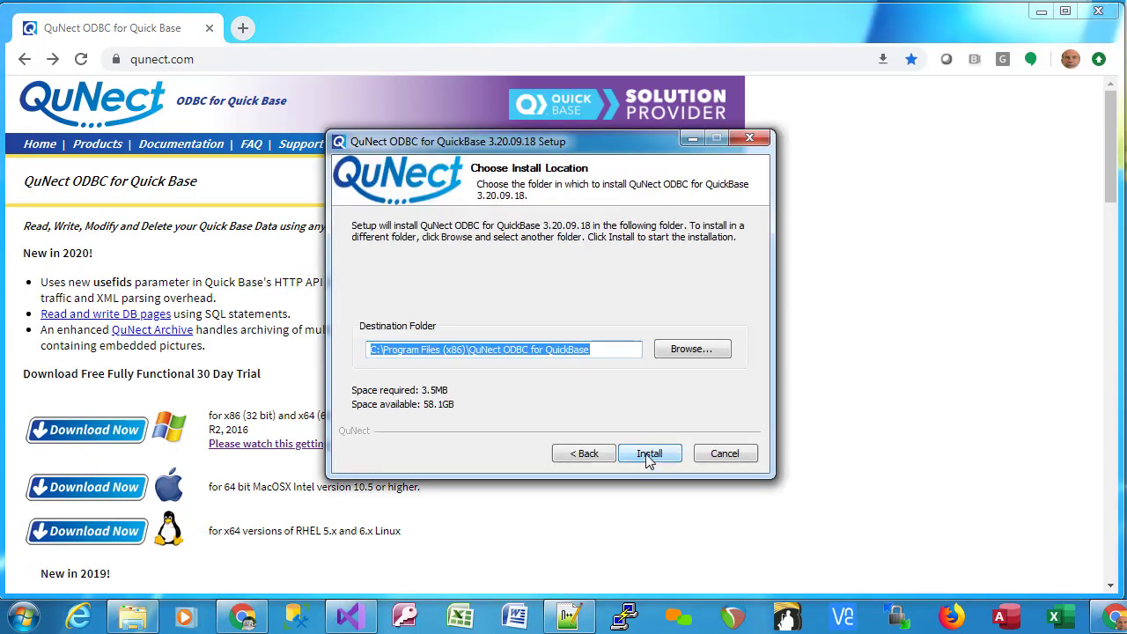
click(647, 455)
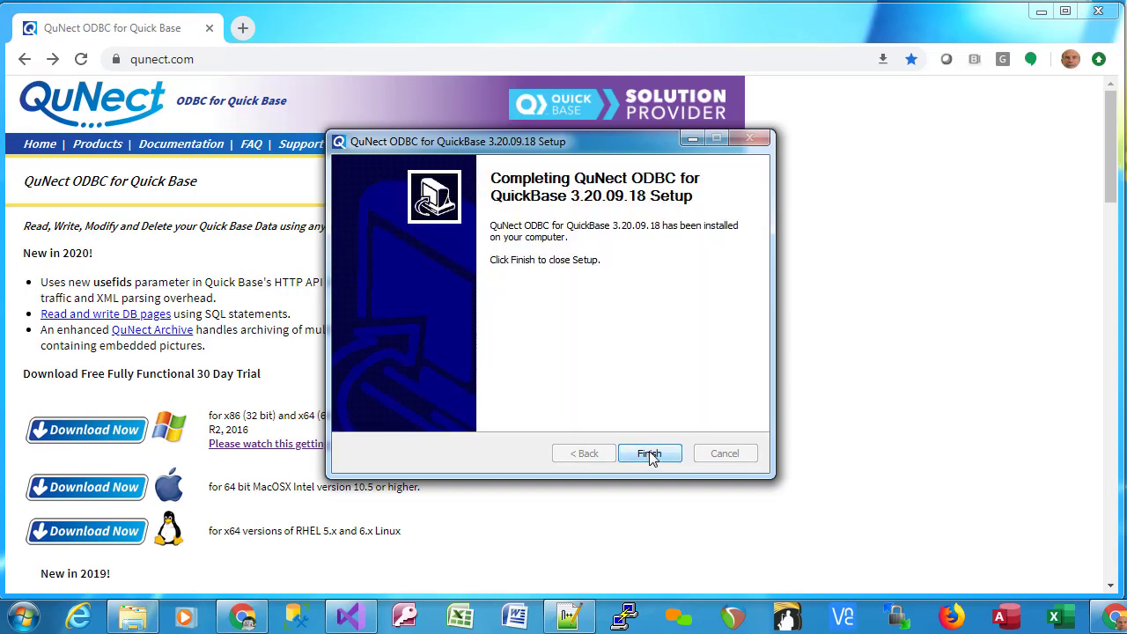
Close the ODBC setup, then download QuNect Backup's setup.exe from qunect.com's products page and run it.
click(649, 454)
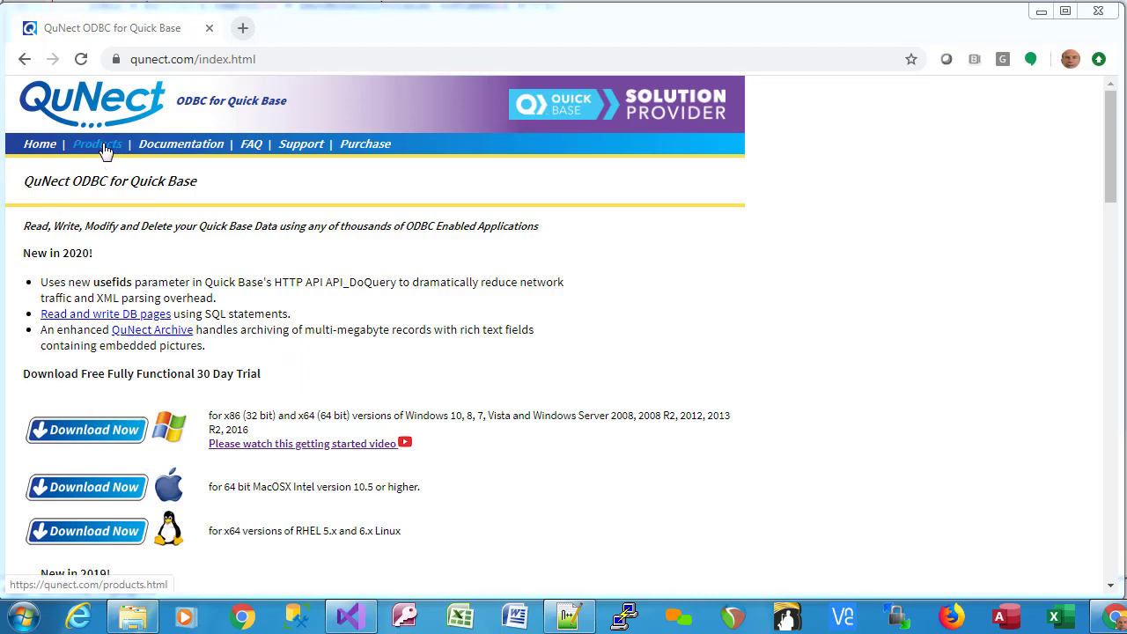
click(99, 150)
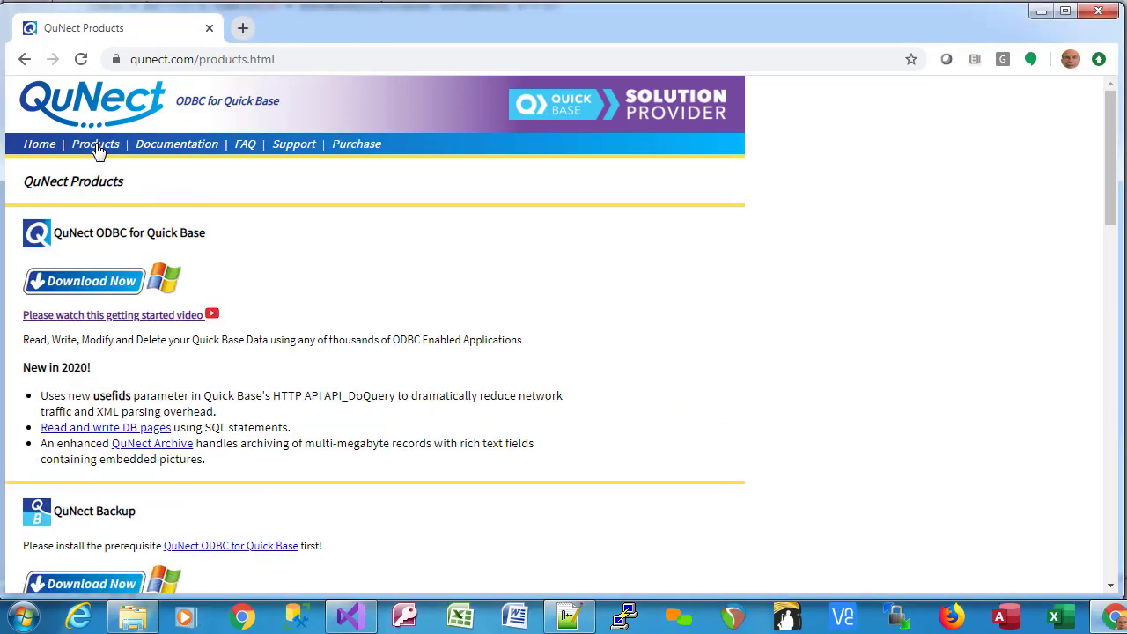
scroll(96, 273, down, 4)
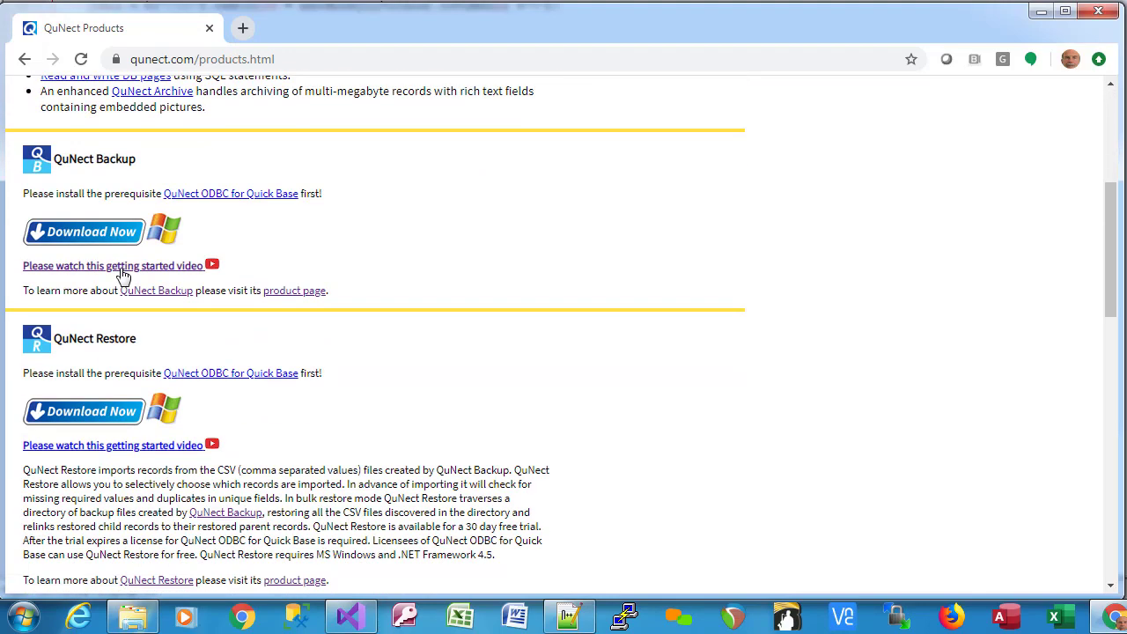
click(99, 233)
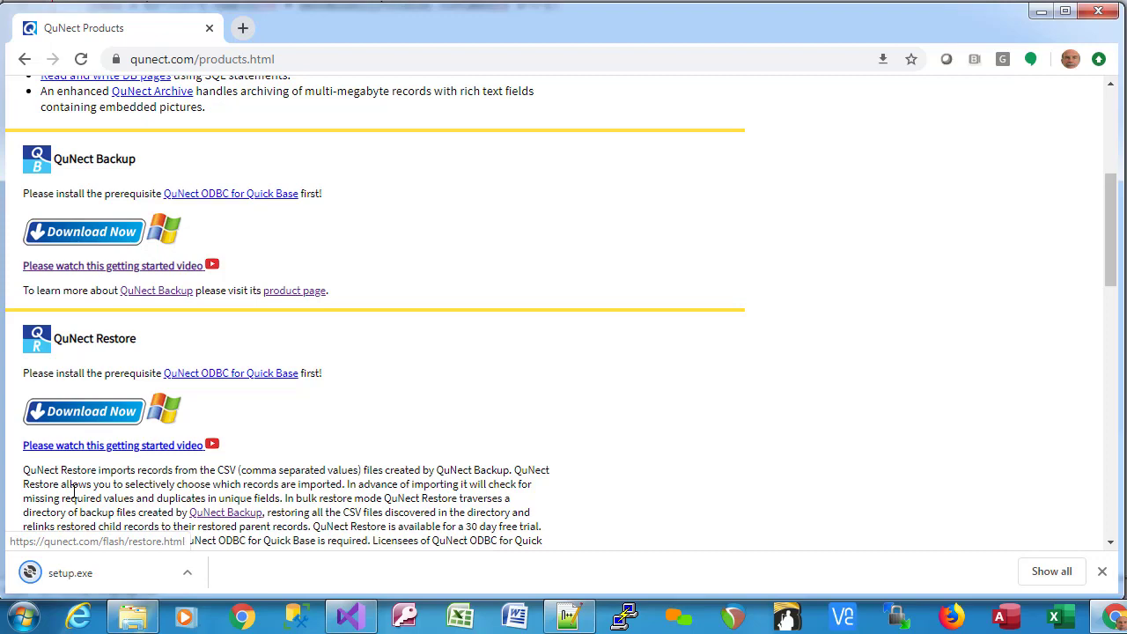
click(70, 577)
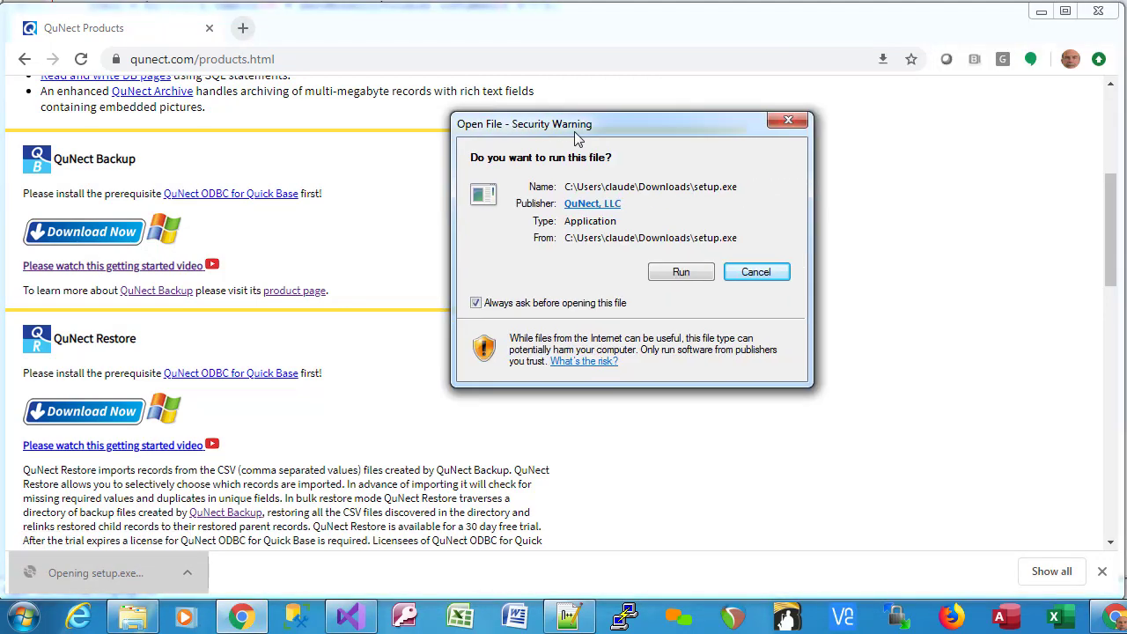
click(635, 287)
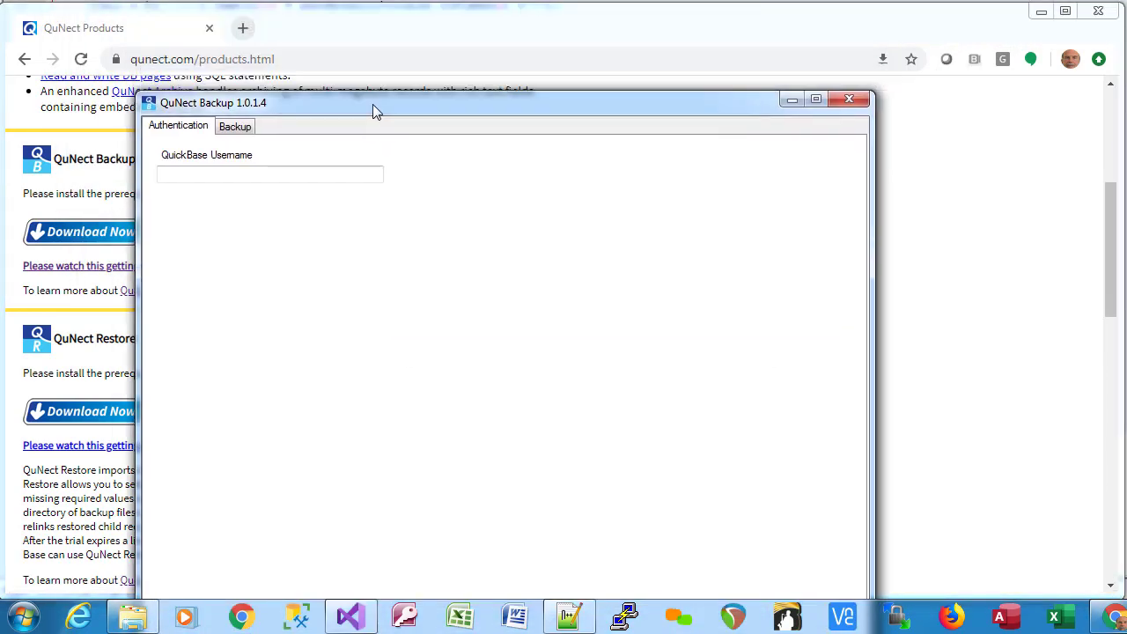
Move the QuNect Backup window slightly higher on screen.
drag(372, 104, 370, 83)
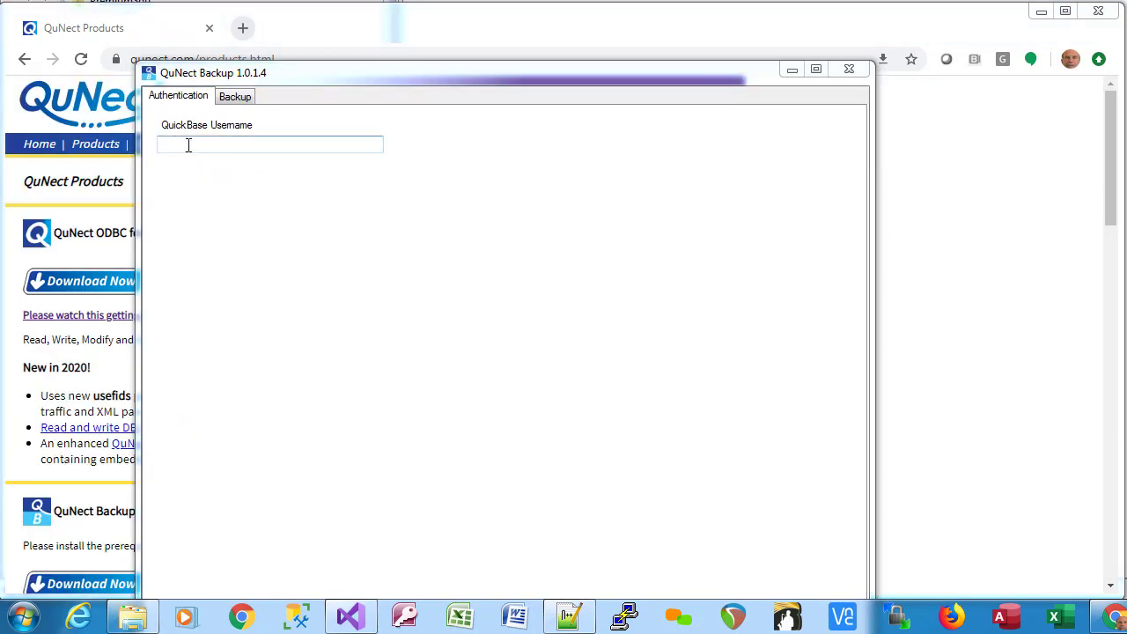
Load the qunect realm's Quick Base My Apps page in a new tab and show the account menu.
click(242, 28)
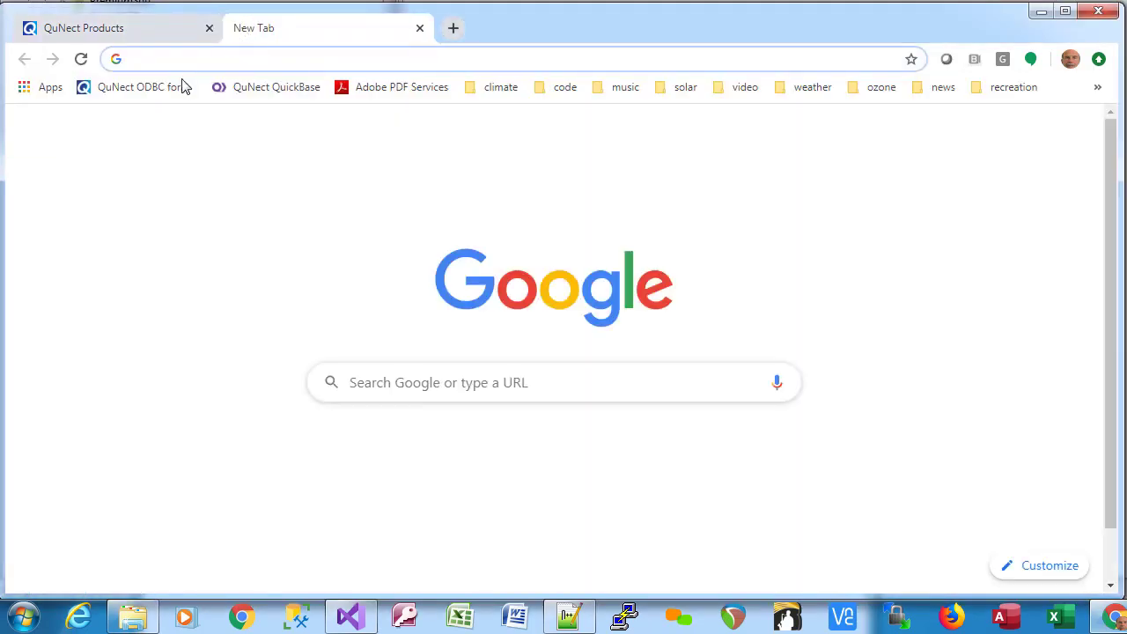
click(248, 92)
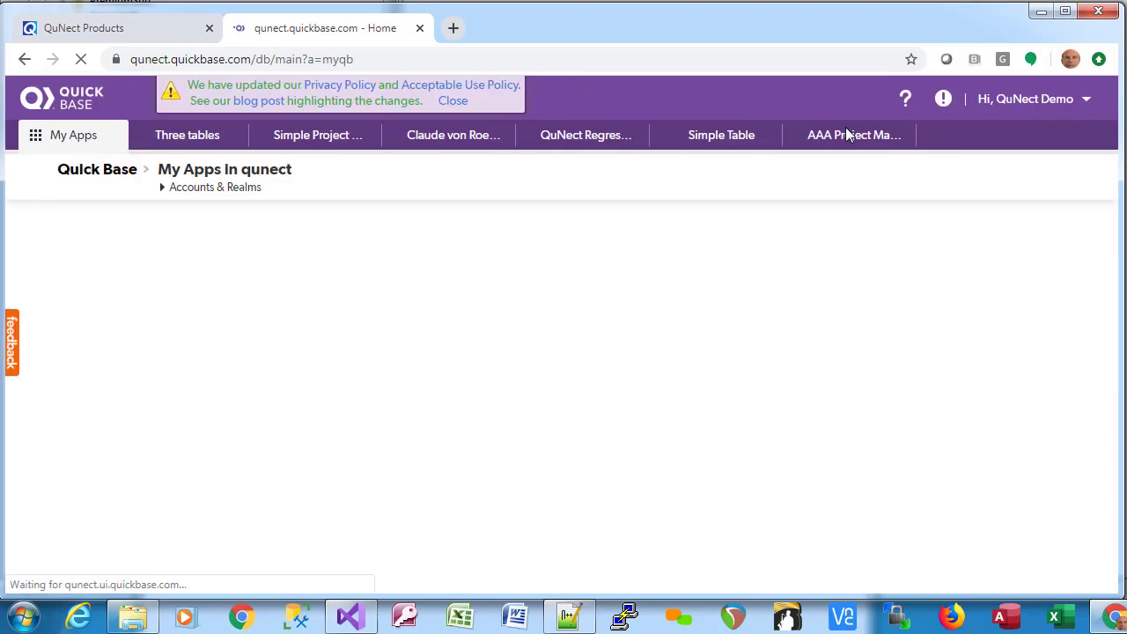
click(1071, 103)
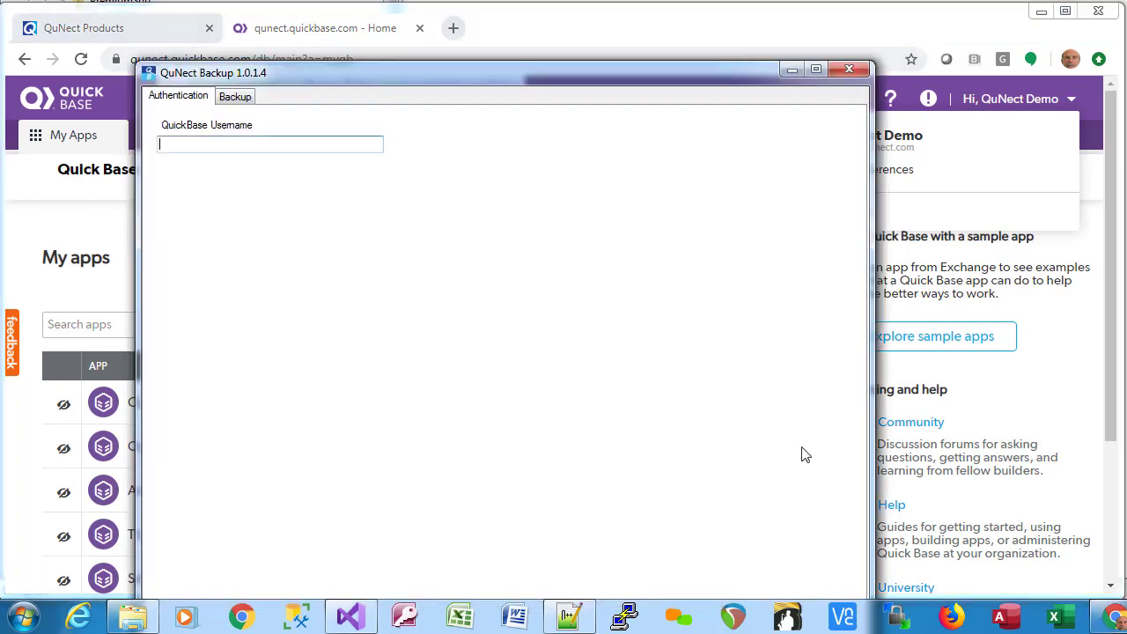
Enter the Quick Base account e-mail as username and choose QuickBase User Token authentication.
click(172, 144)
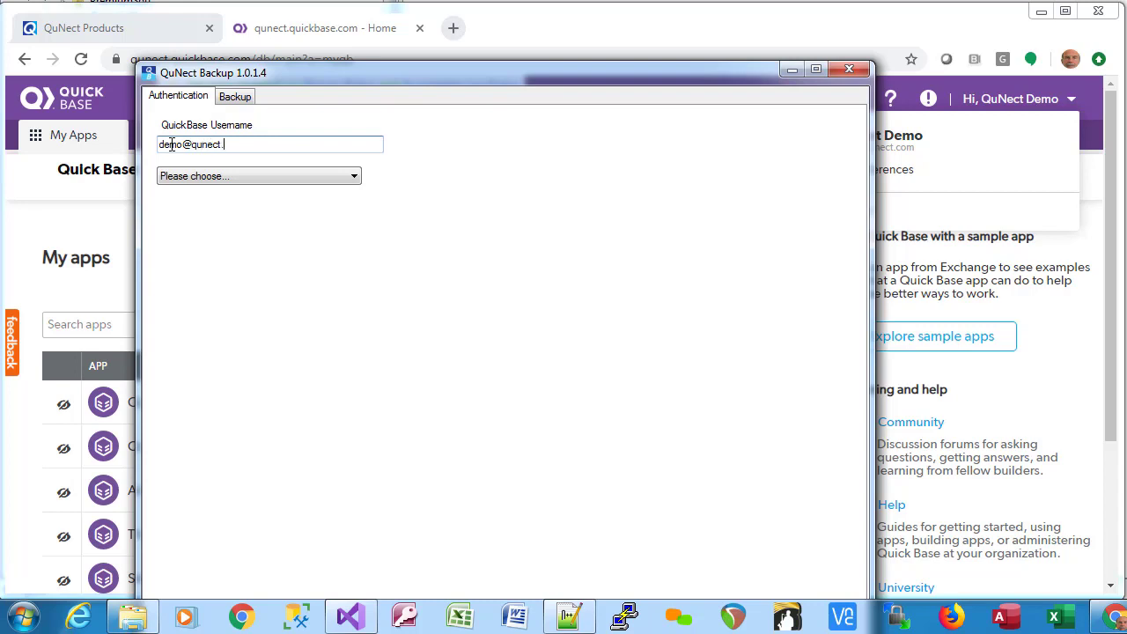
click(281, 176)
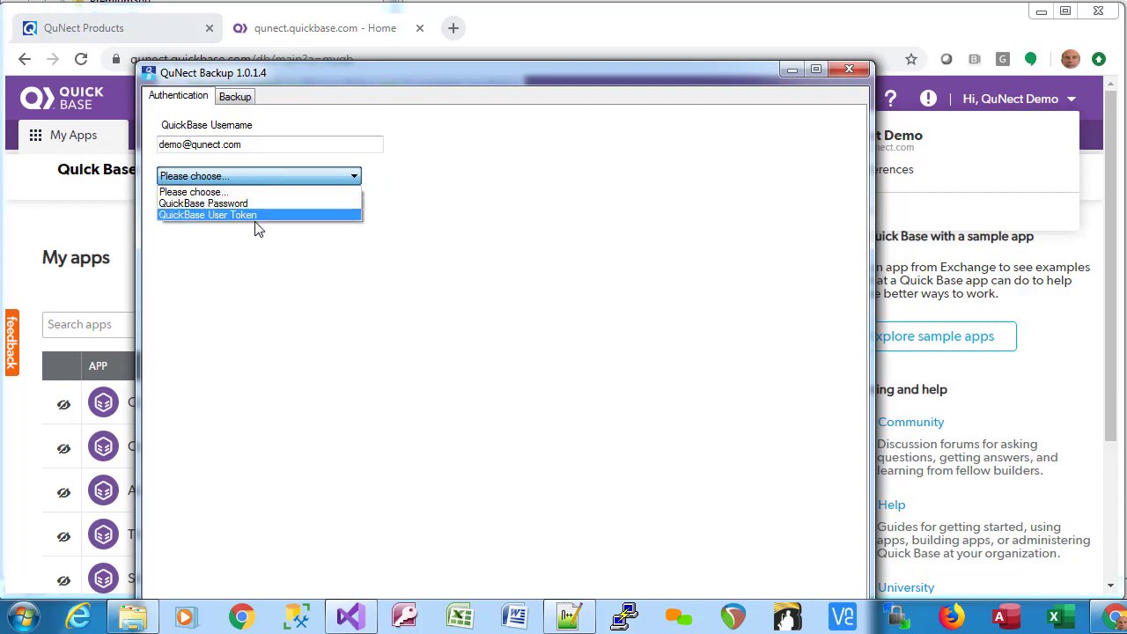
click(253, 214)
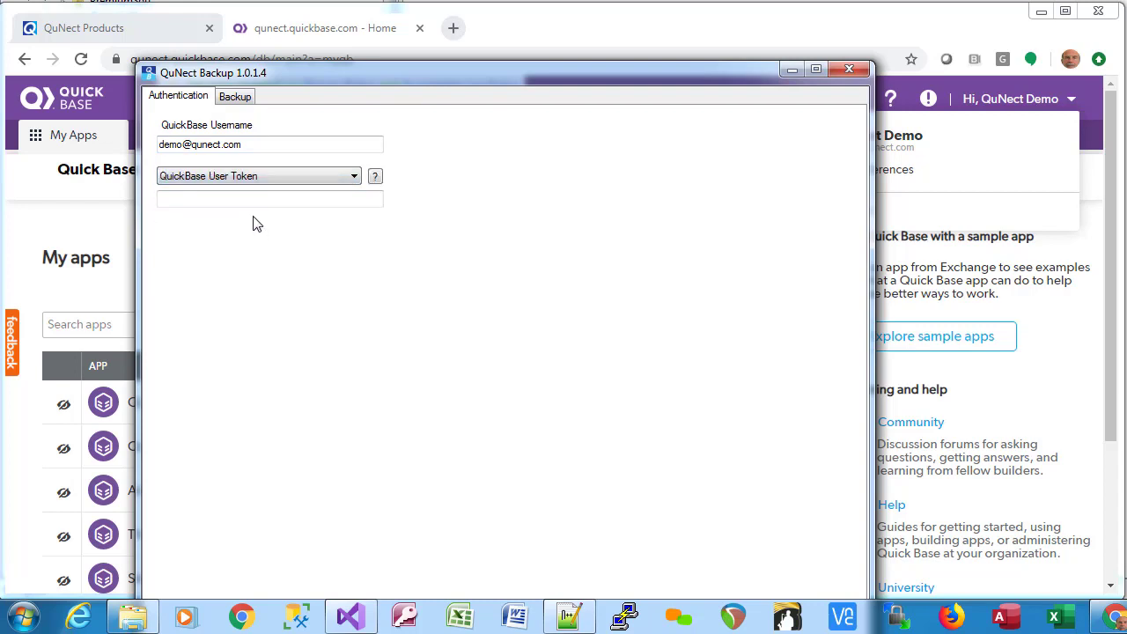
click(202, 196)
Go to the user token management page in Quick Base preferences.
click(333, 35)
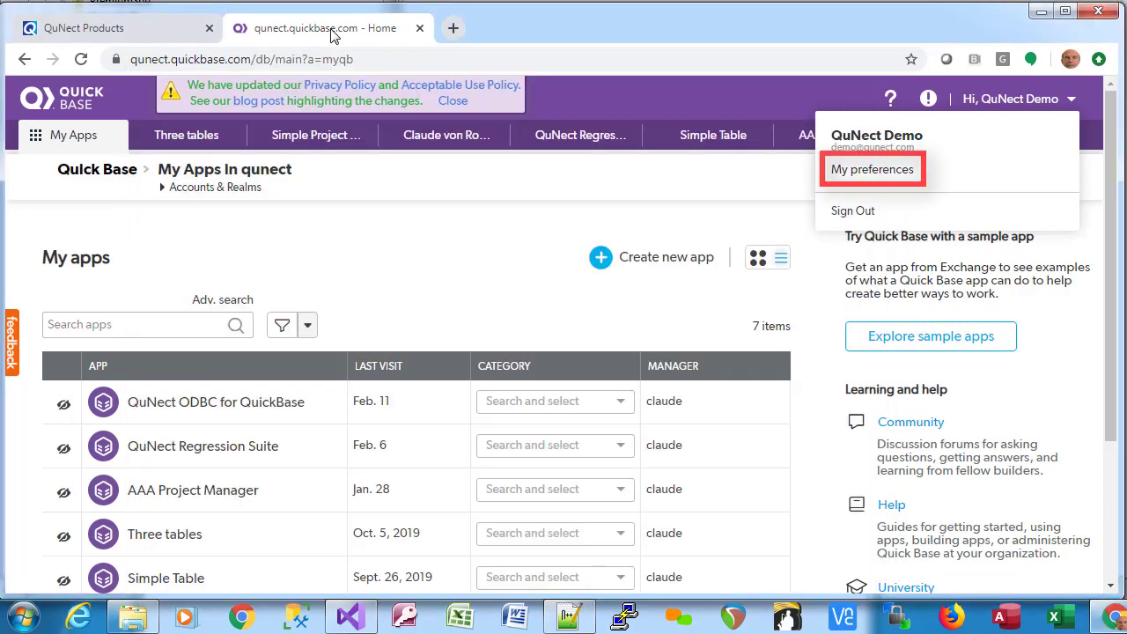
click(868, 172)
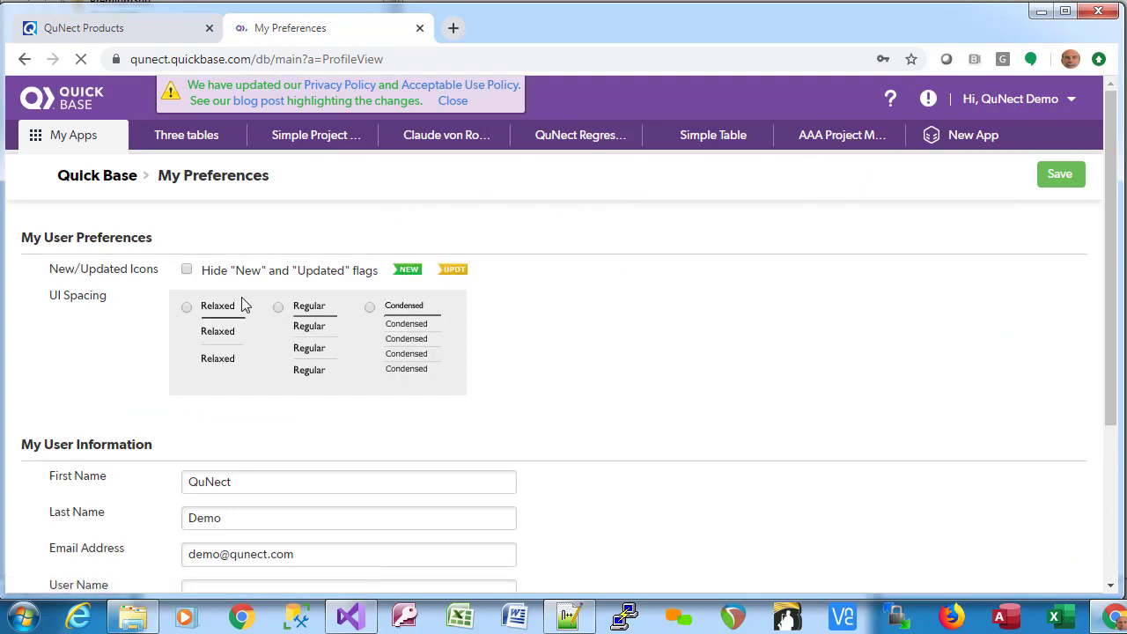
scroll(226, 317, down, 1)
scroll(225, 317, down, 2)
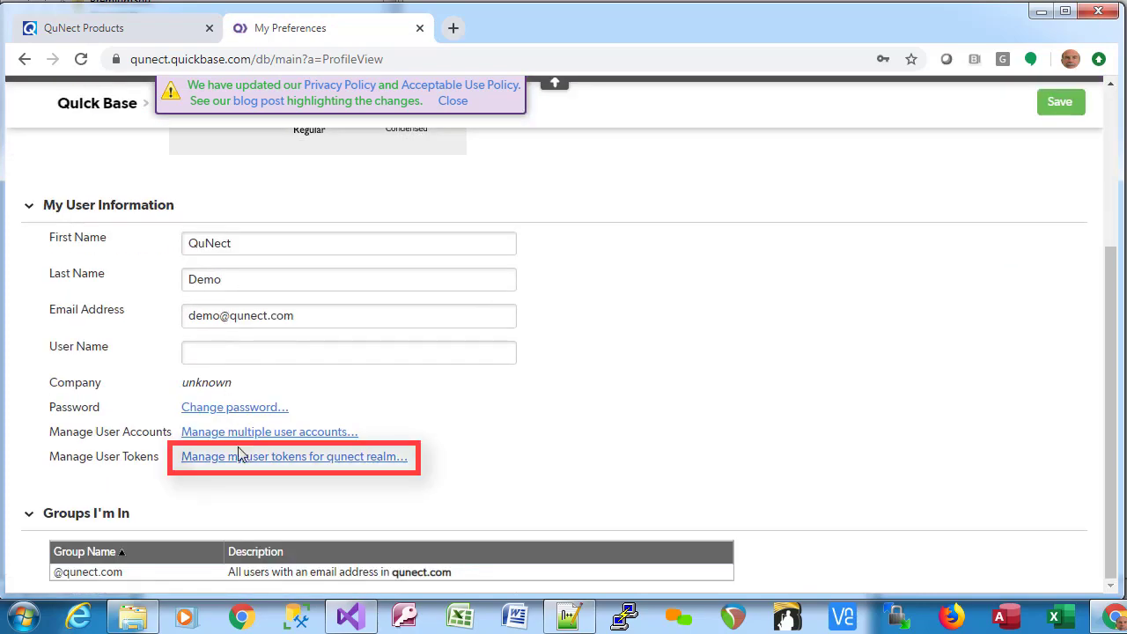
click(356, 465)
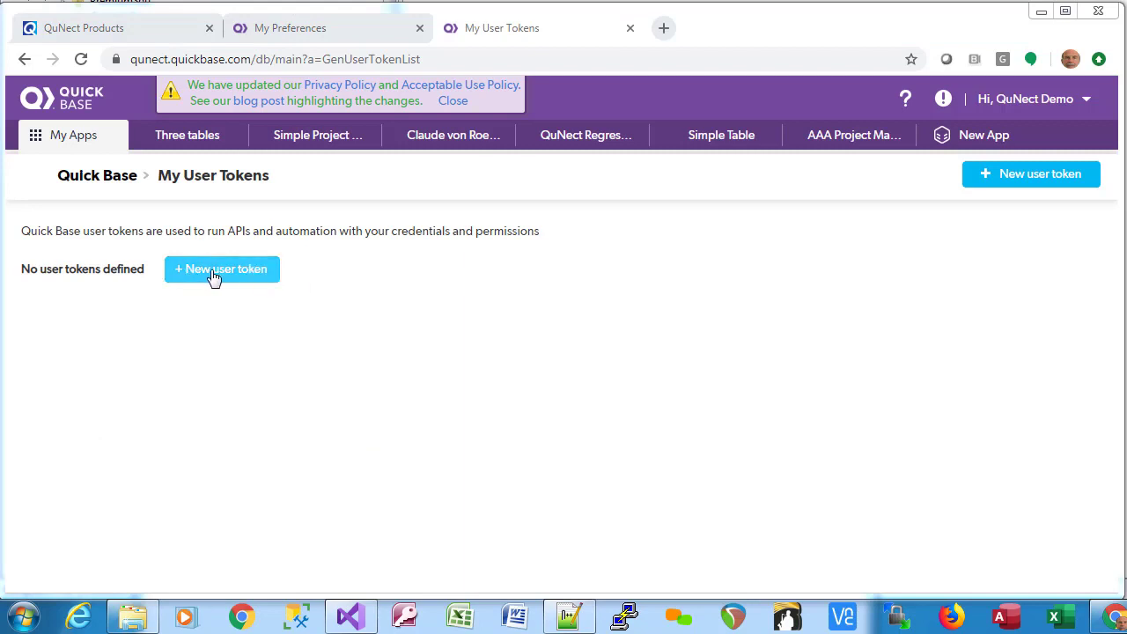
Create and save a user token named 'QuNect' assigned to the AAA Project Manager app.
click(1024, 176)
click(290, 281)
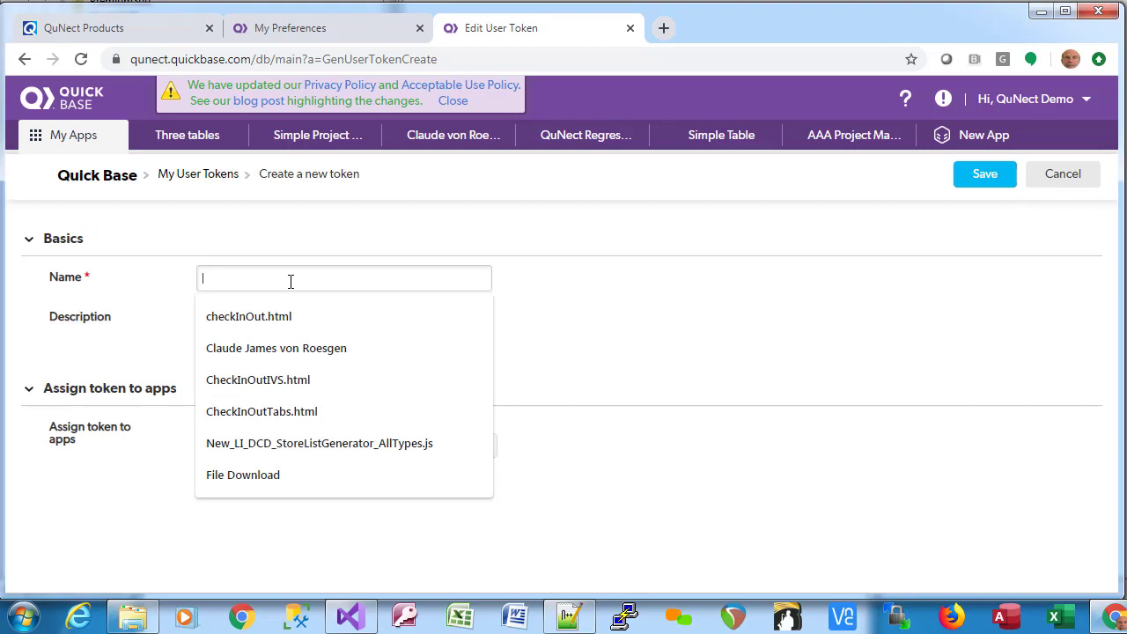
text(Q)
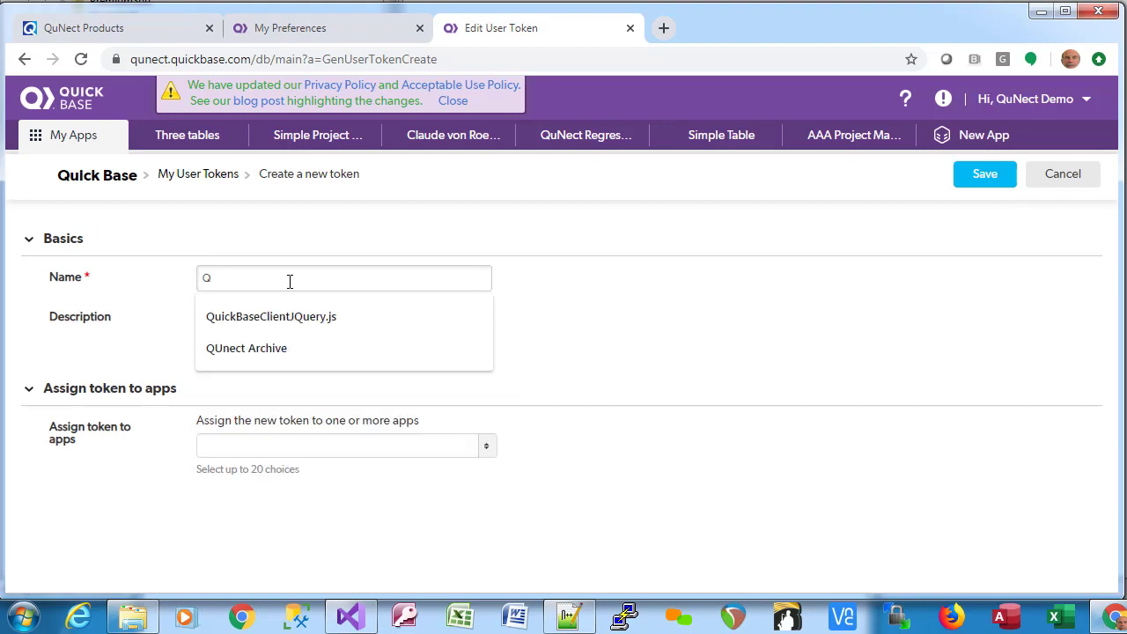
text(uN)
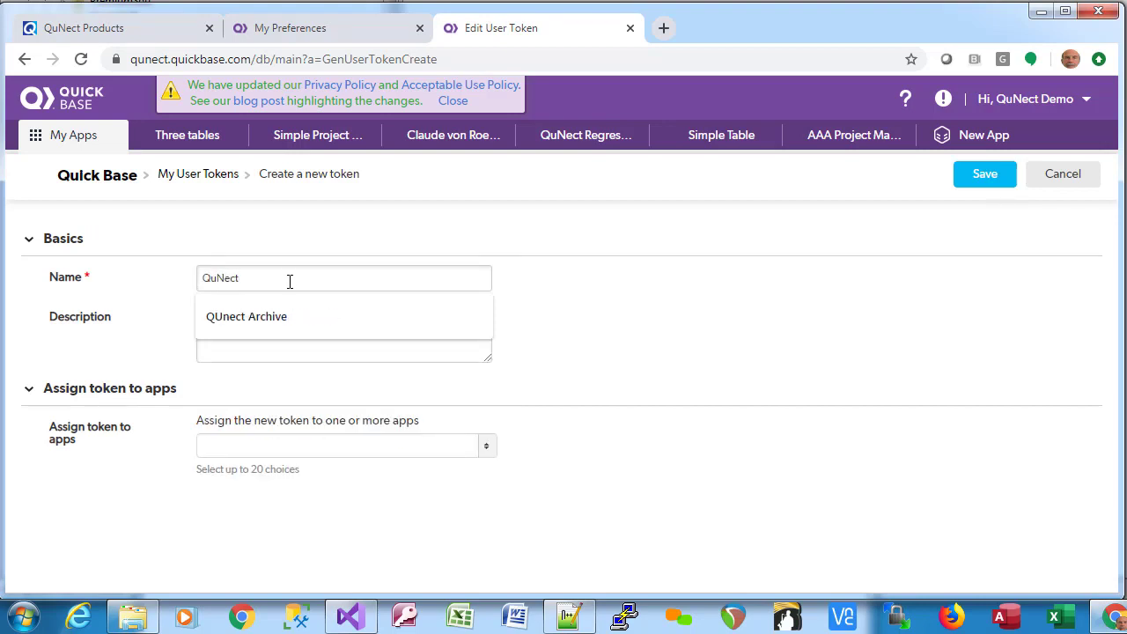
text(ect)
click(246, 352)
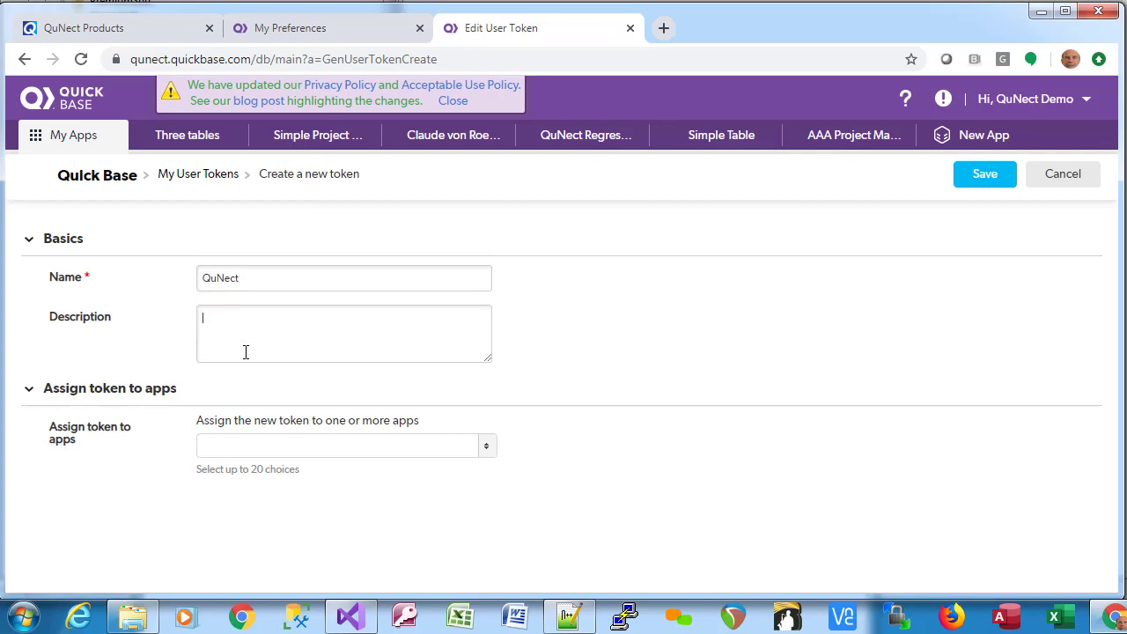
click(252, 451)
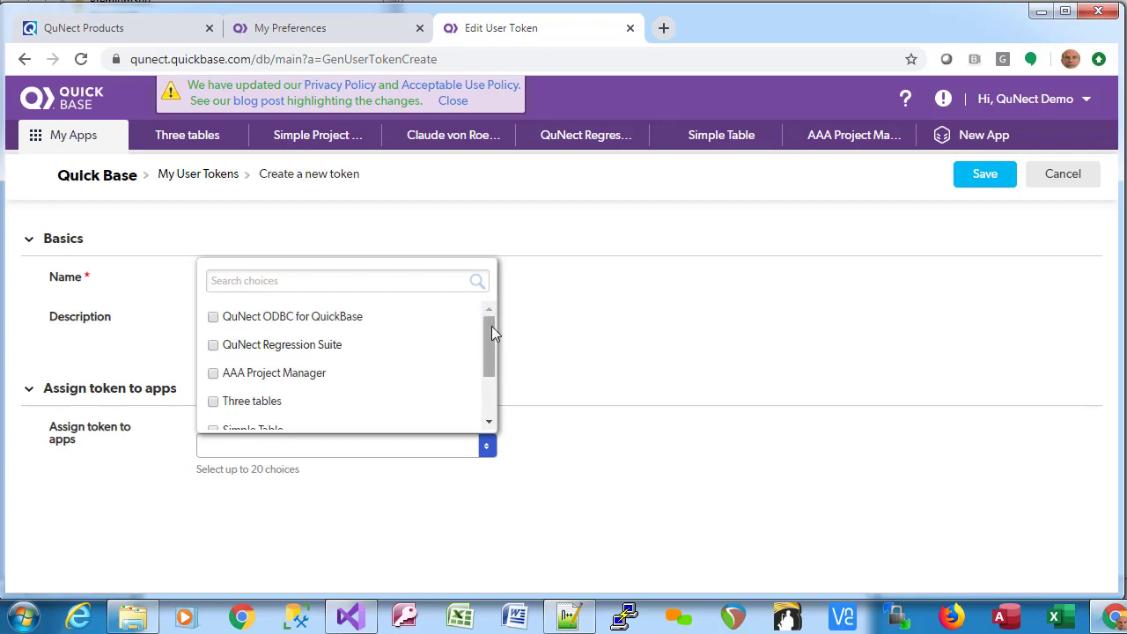
mouse_move(491, 326)
mouse_down()
mouse_move(488, 373)
mouse_move(493, 323)
mouse_up()
click(214, 374)
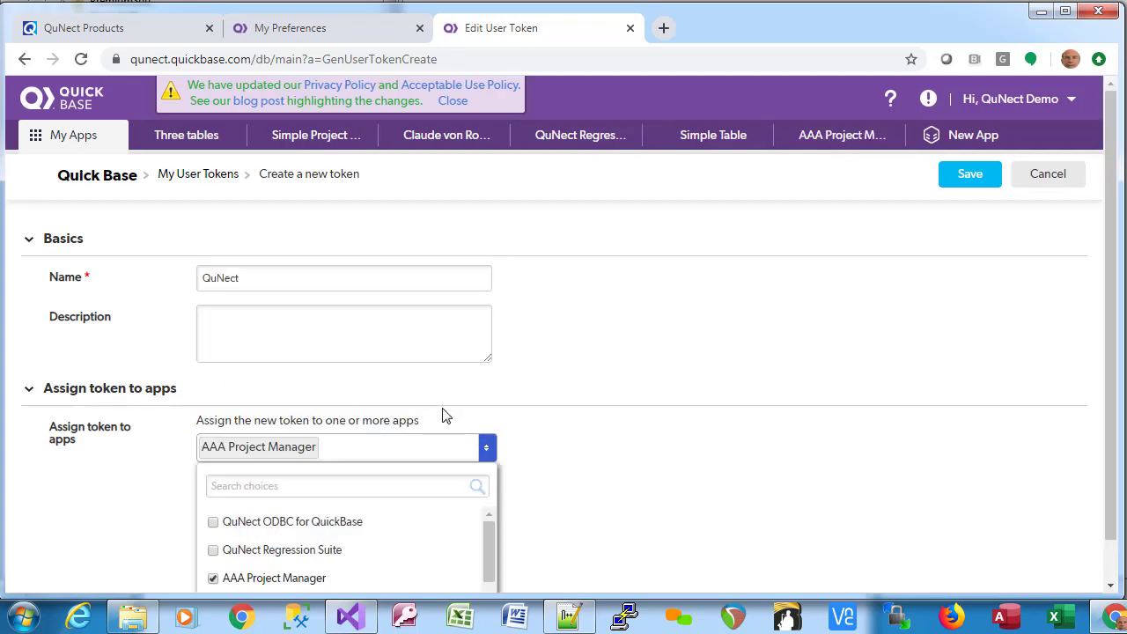
click(968, 176)
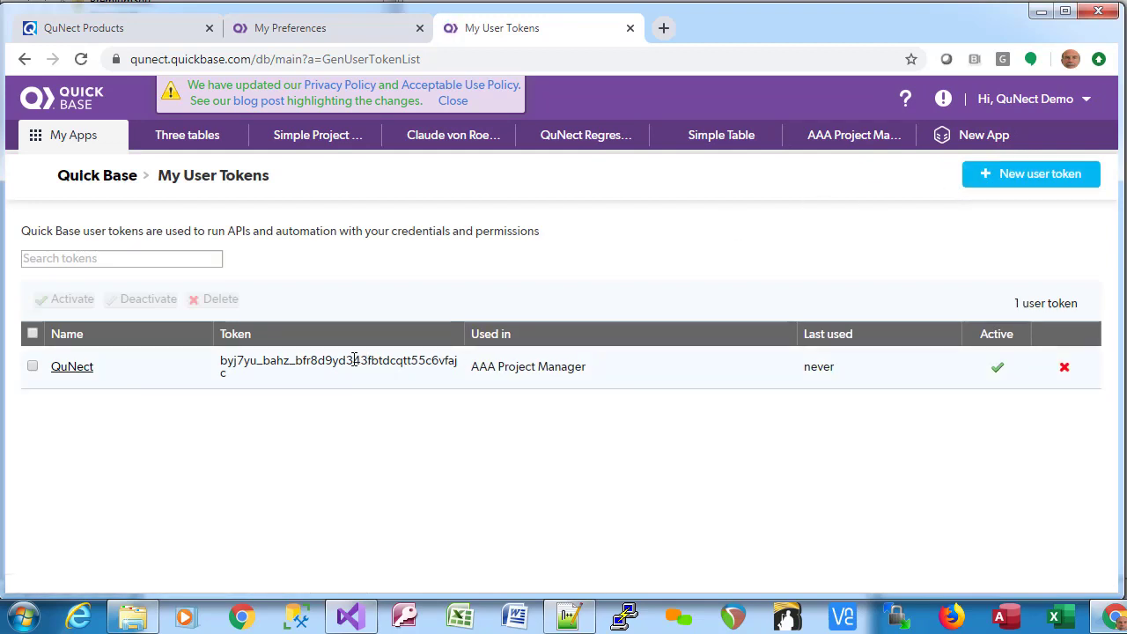
Copy the new QuNect token and paste it into QuNect Backup's user token field.
double_click(354, 360)
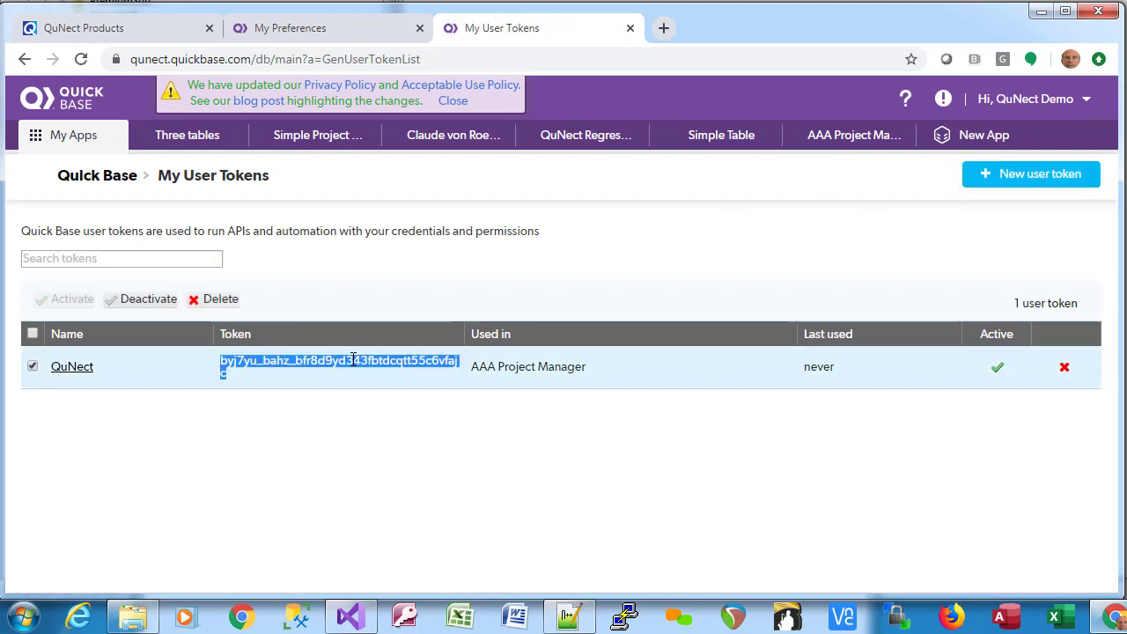
right_click(354, 361)
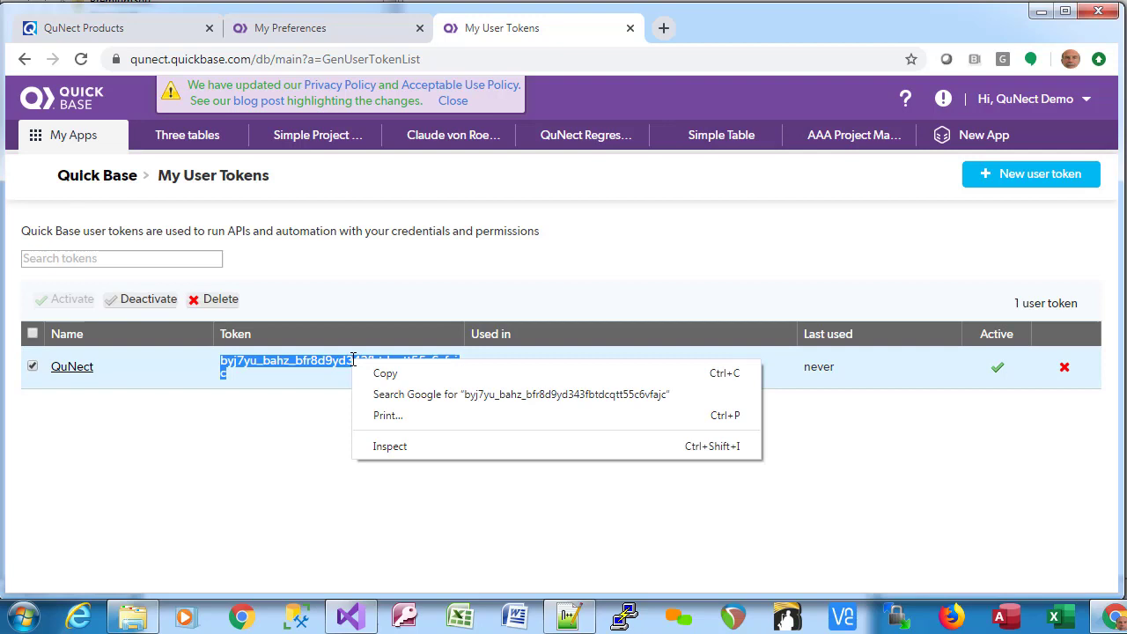
click(381, 376)
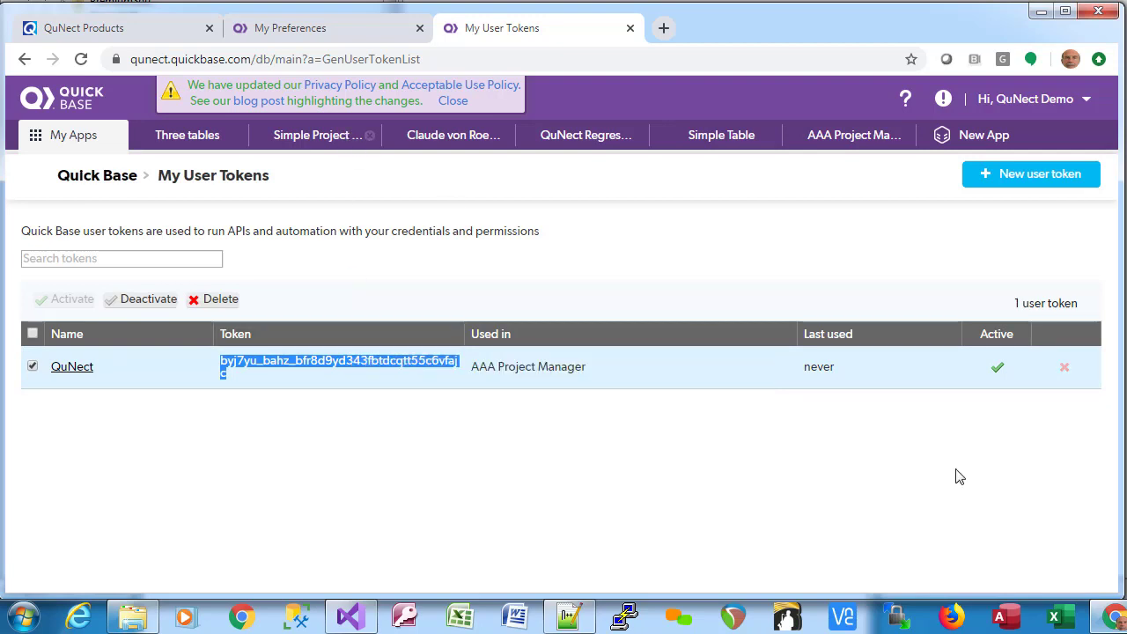
key(alt+Tab)
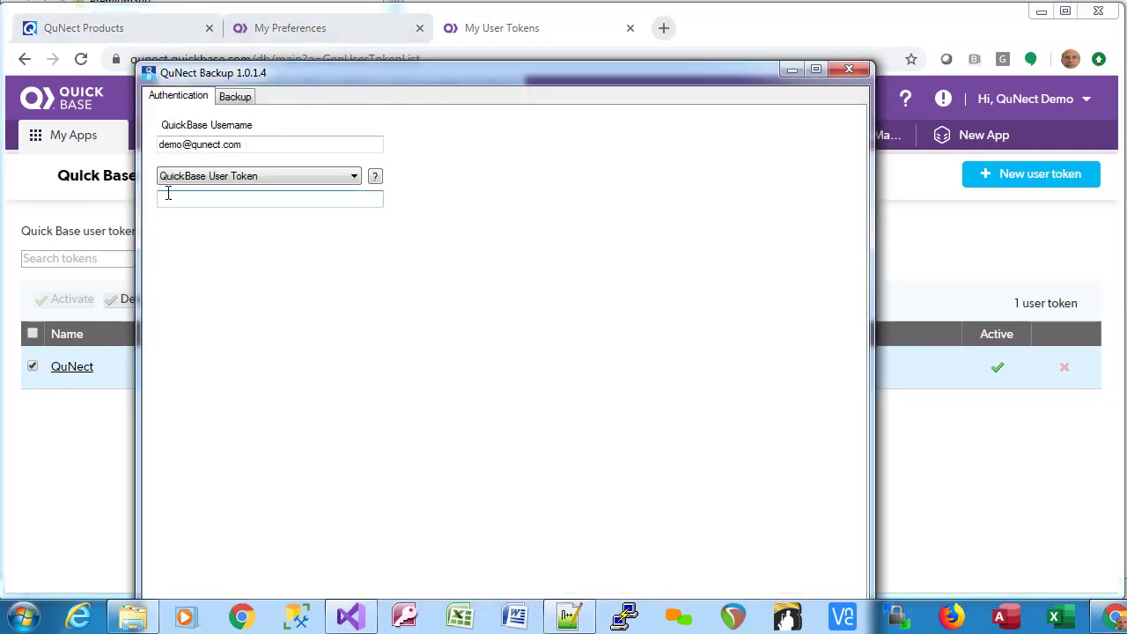
right_click(170, 202)
click(211, 280)
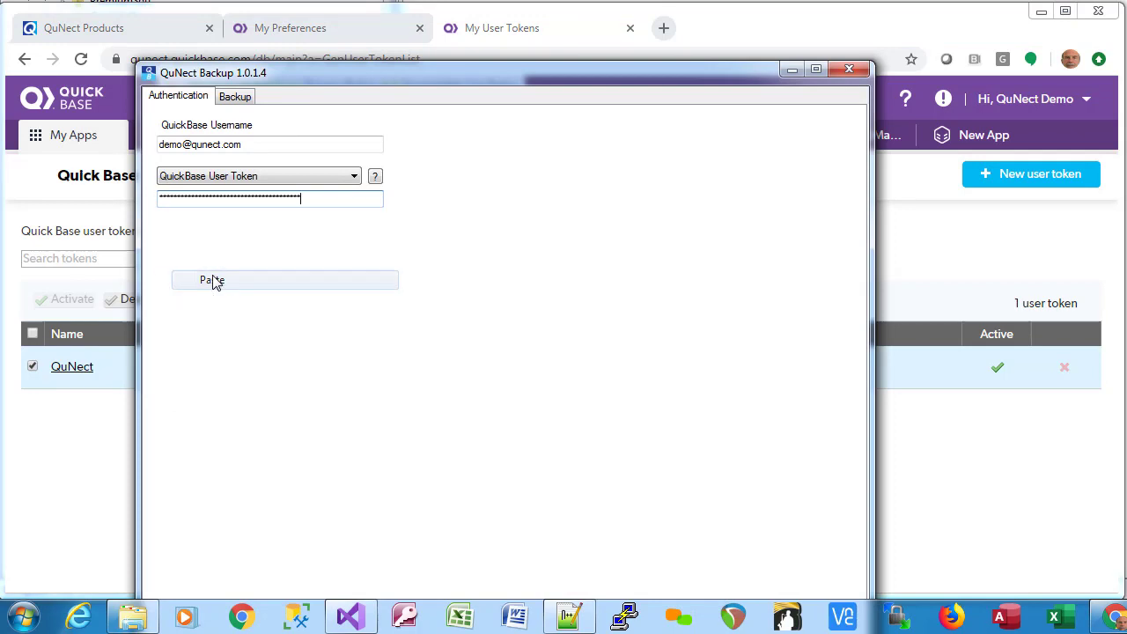
click(177, 294)
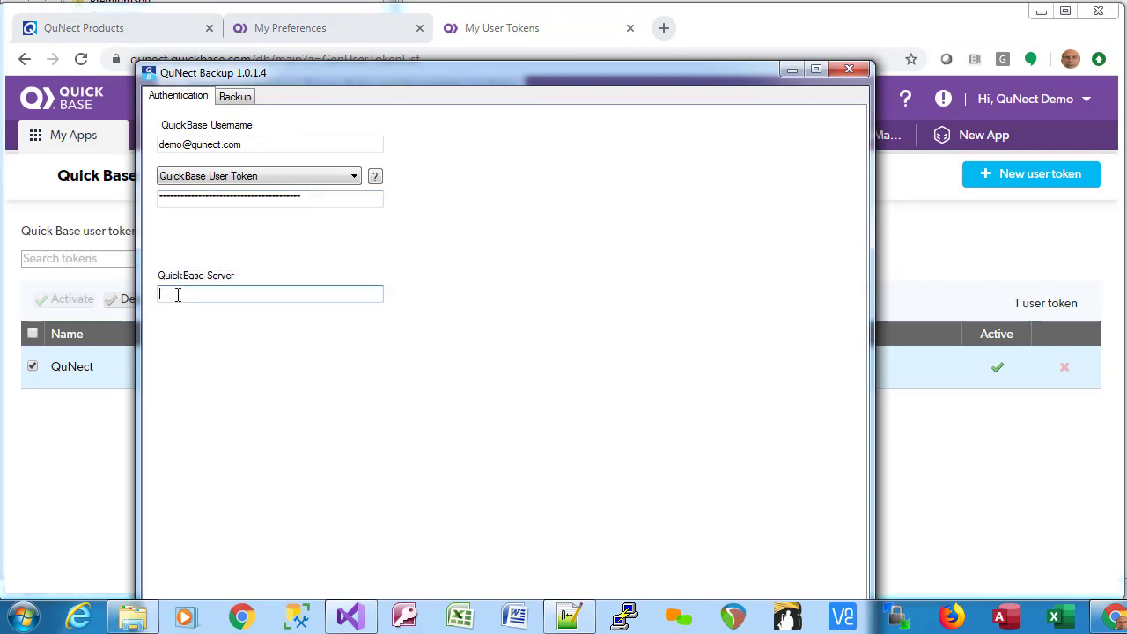
Copy qunect.quickbase.com from the Quick Base page's web address and return to QuNect Backup.
click(713, 26)
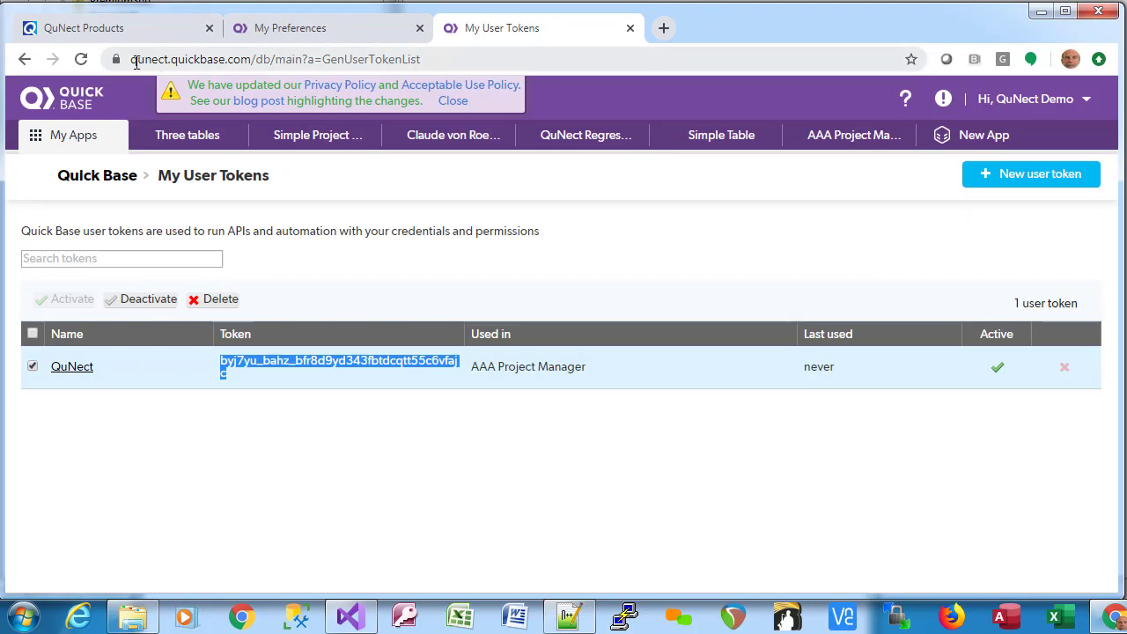
drag(129, 59, 254, 59)
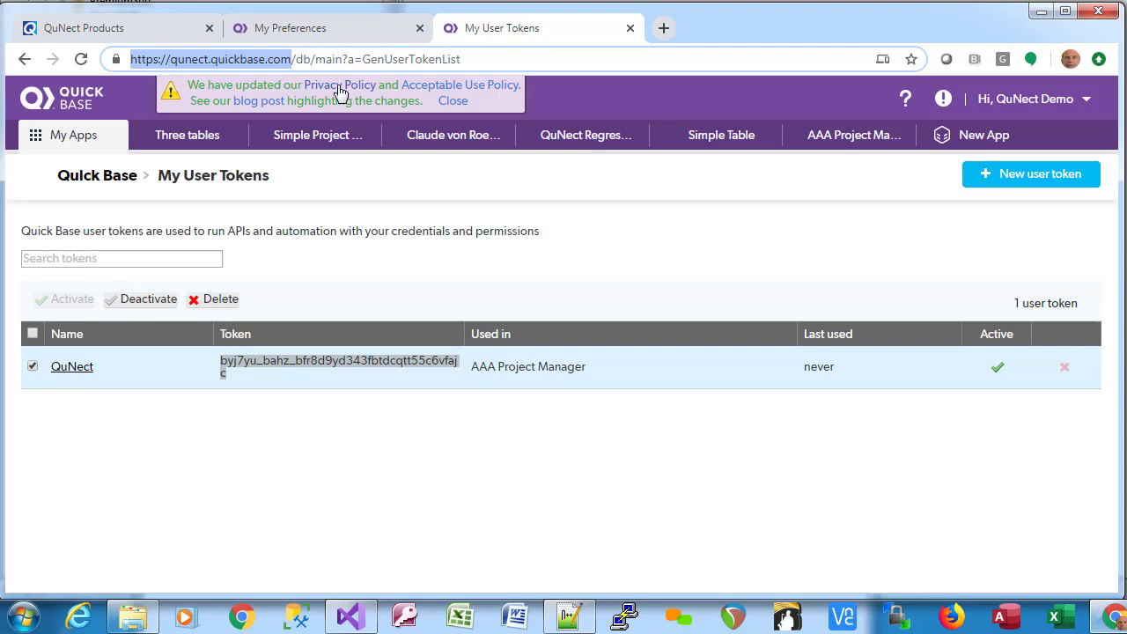
click(173, 59)
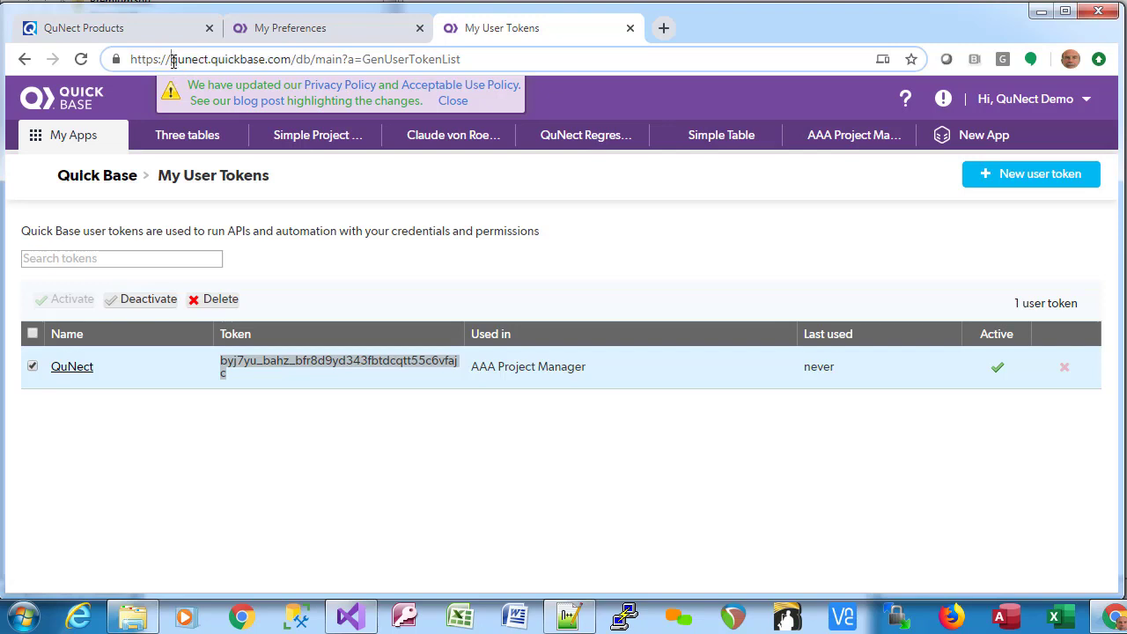
drag(174, 62, 293, 60)
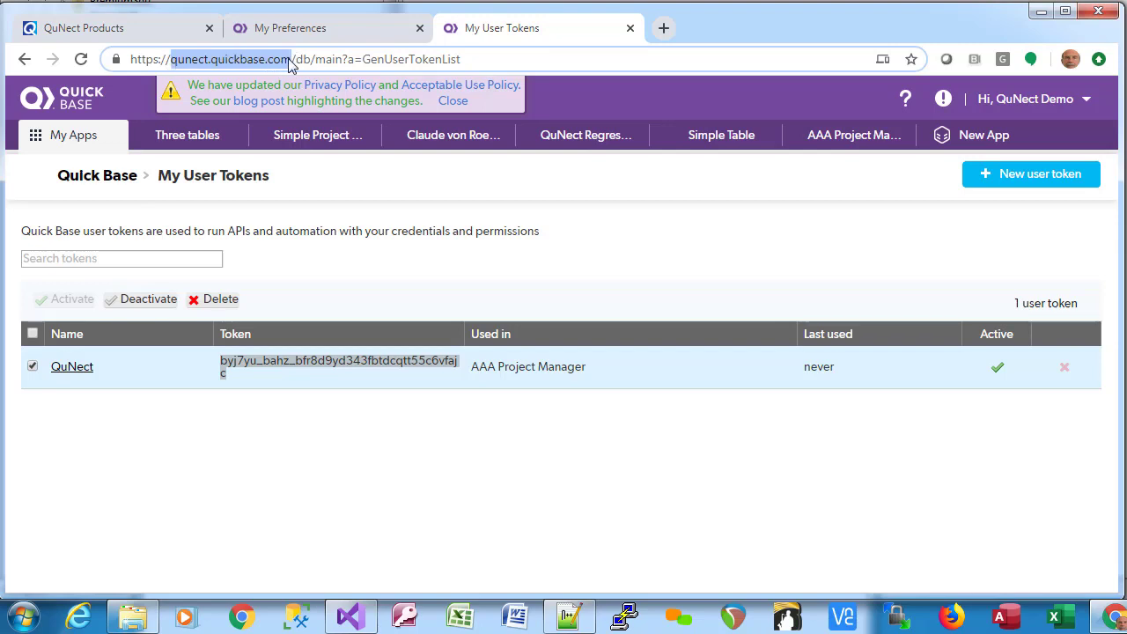
right_click(276, 62)
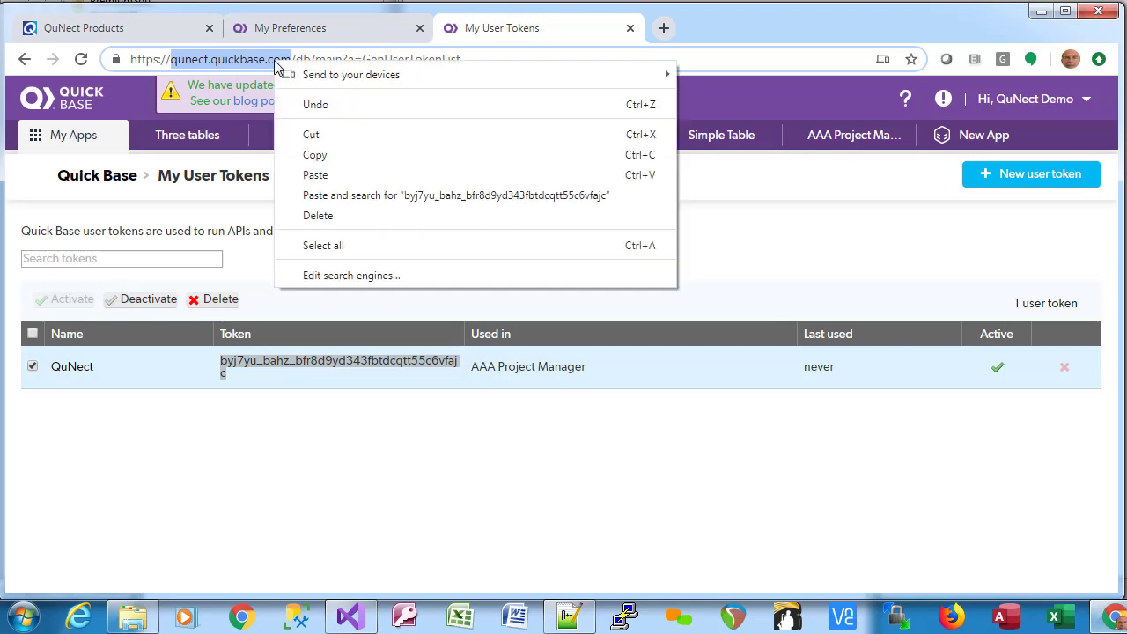
click(315, 155)
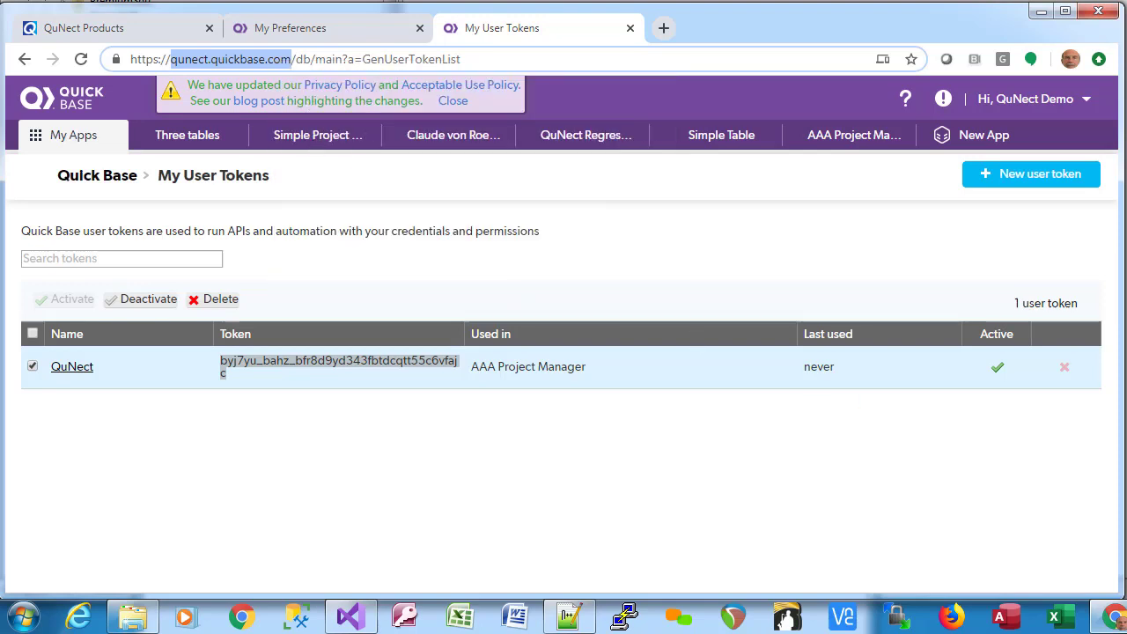
key(alt+Tab)
Paste qunect.quickbase.com as the QuickBase Server and confirm Test Connection reports Success.
right_click(222, 294)
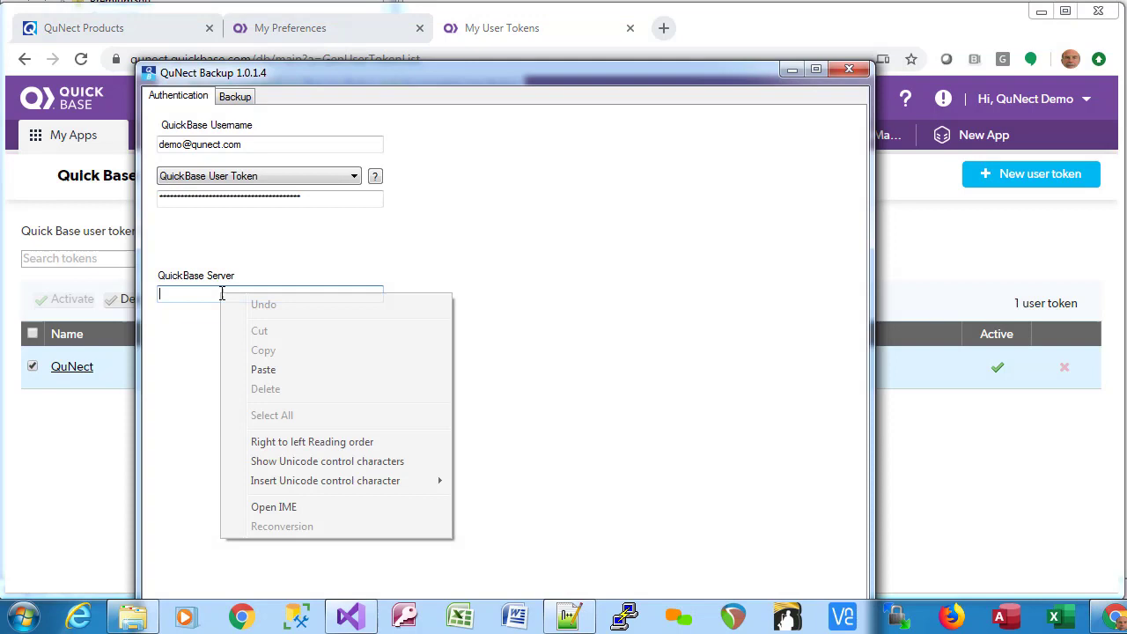
click(277, 371)
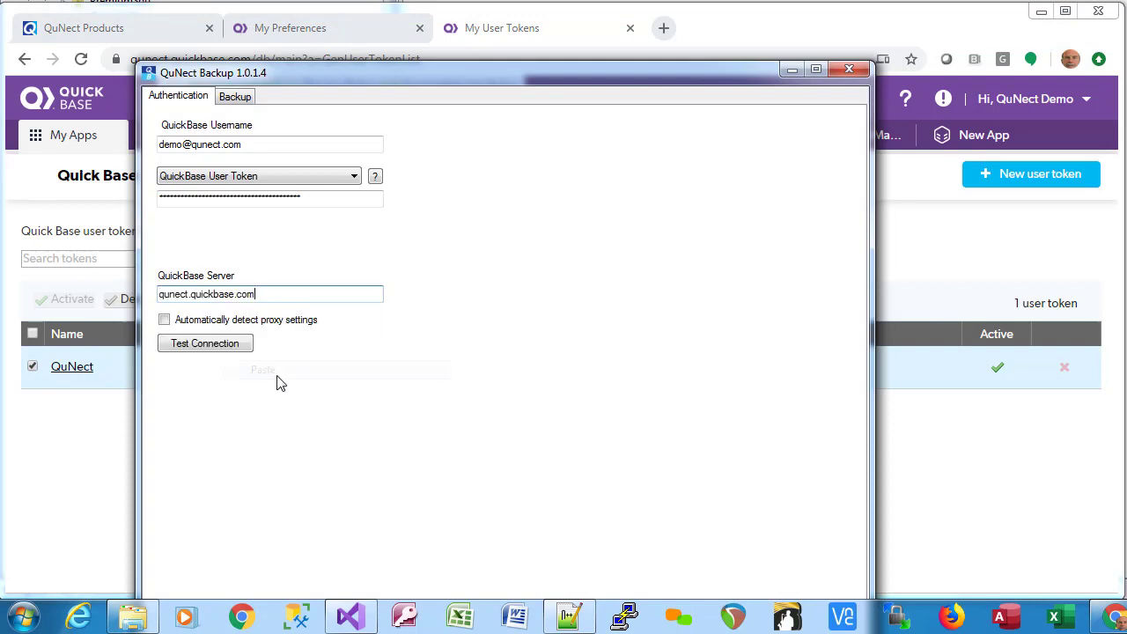
click(209, 351)
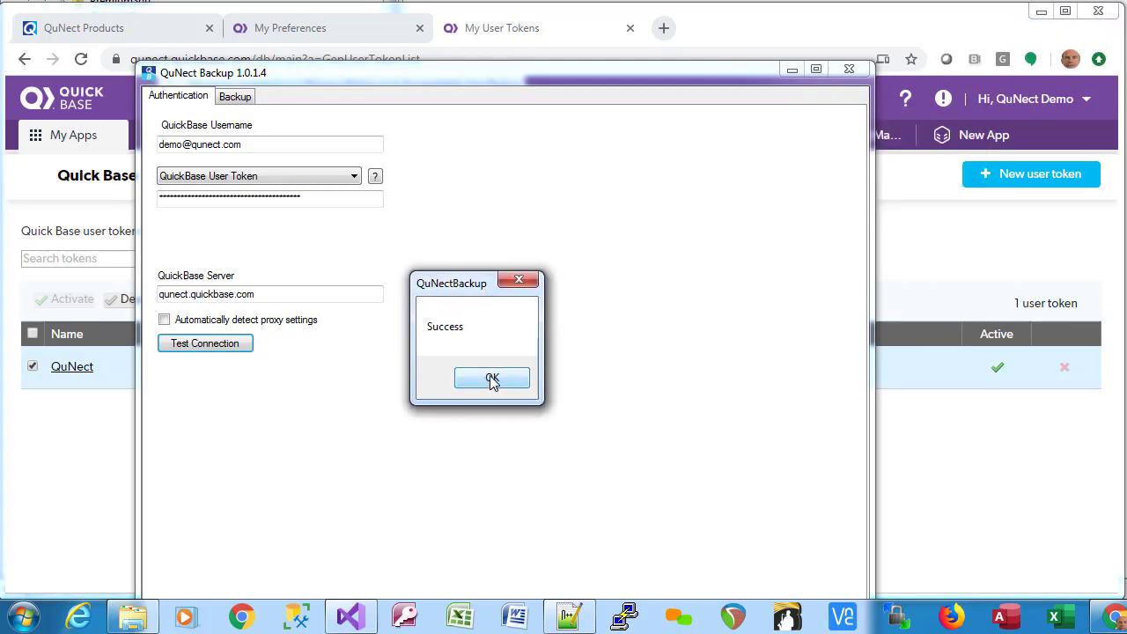
click(491, 378)
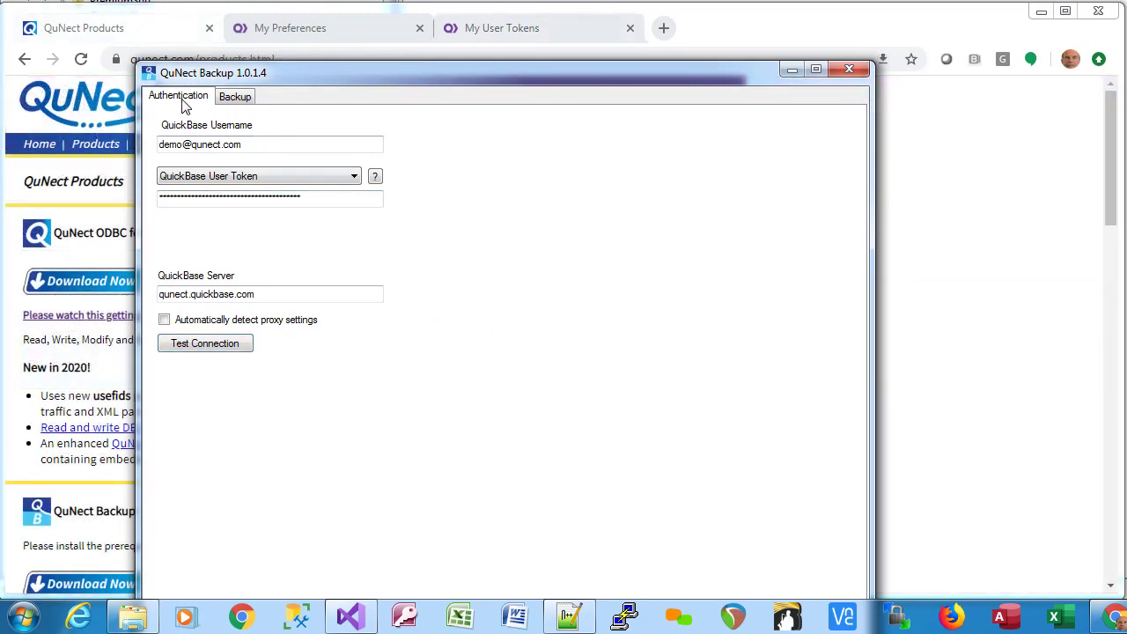
On the Backup tab, set File Attachments to 'Download all revisions and all file URLs'.
click(236, 99)
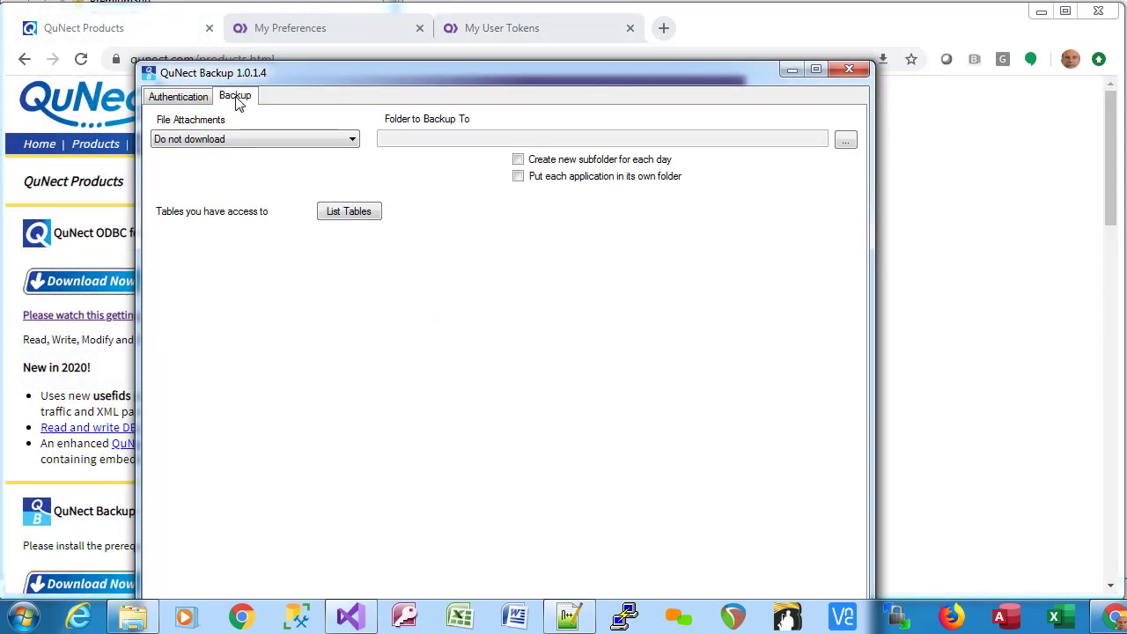
click(214, 143)
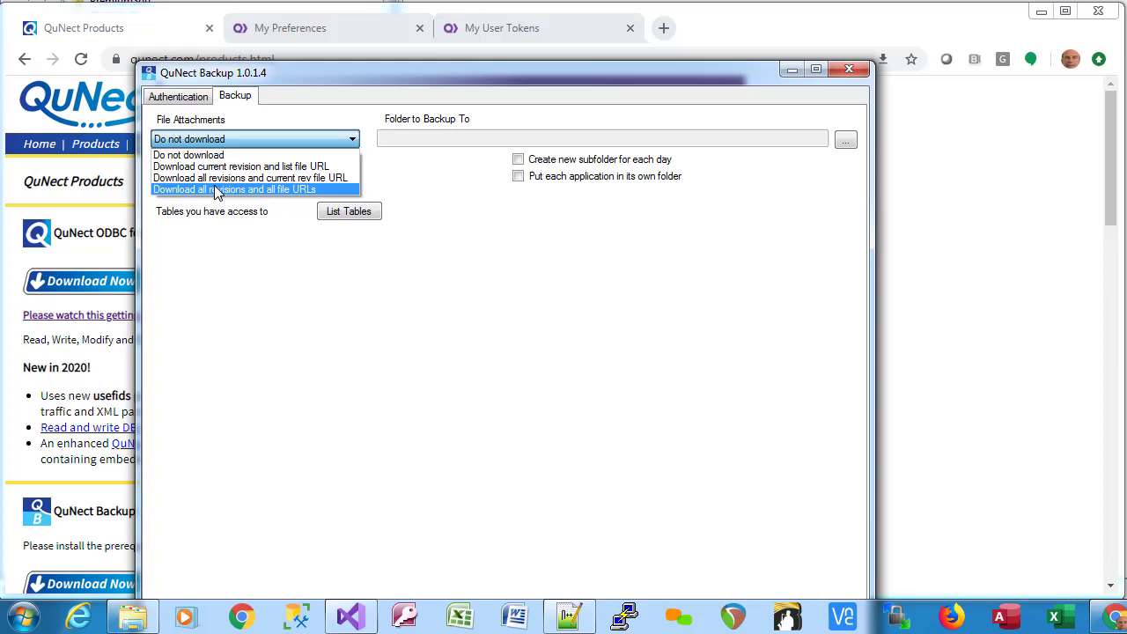
click(216, 190)
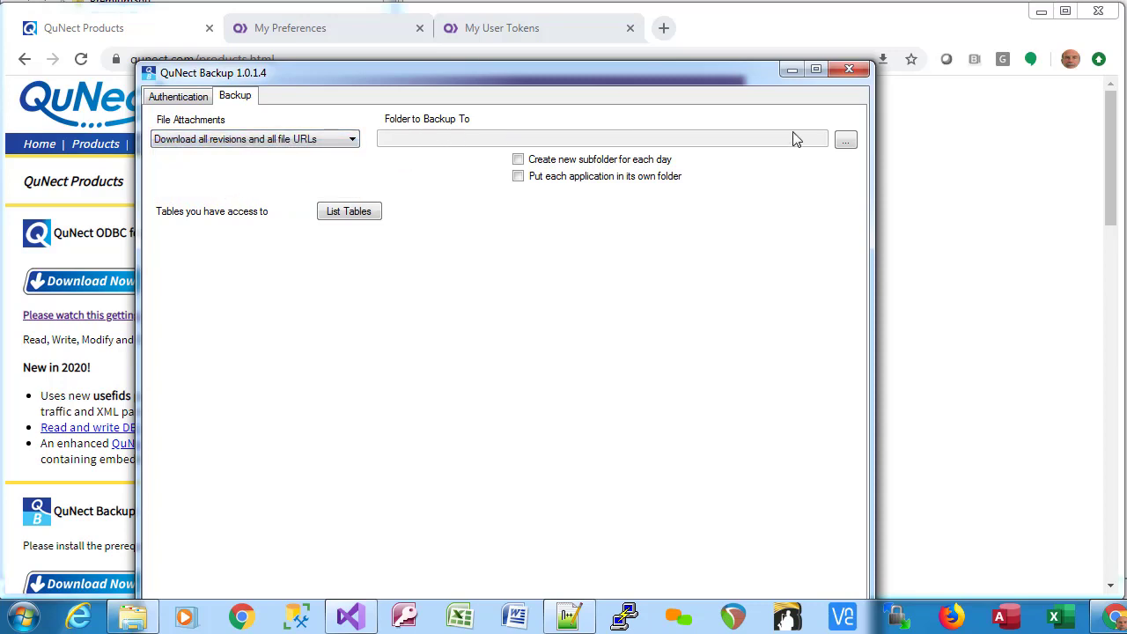
Set the backup folder to Downloads and enable creating a new subfolder for each day.
click(847, 145)
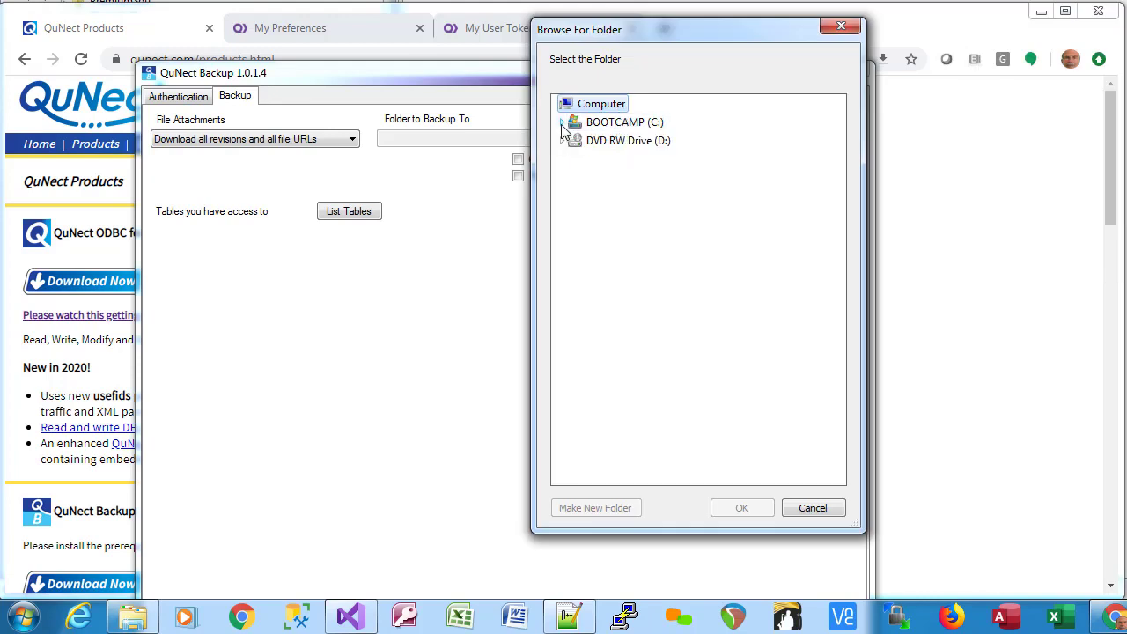
click(566, 121)
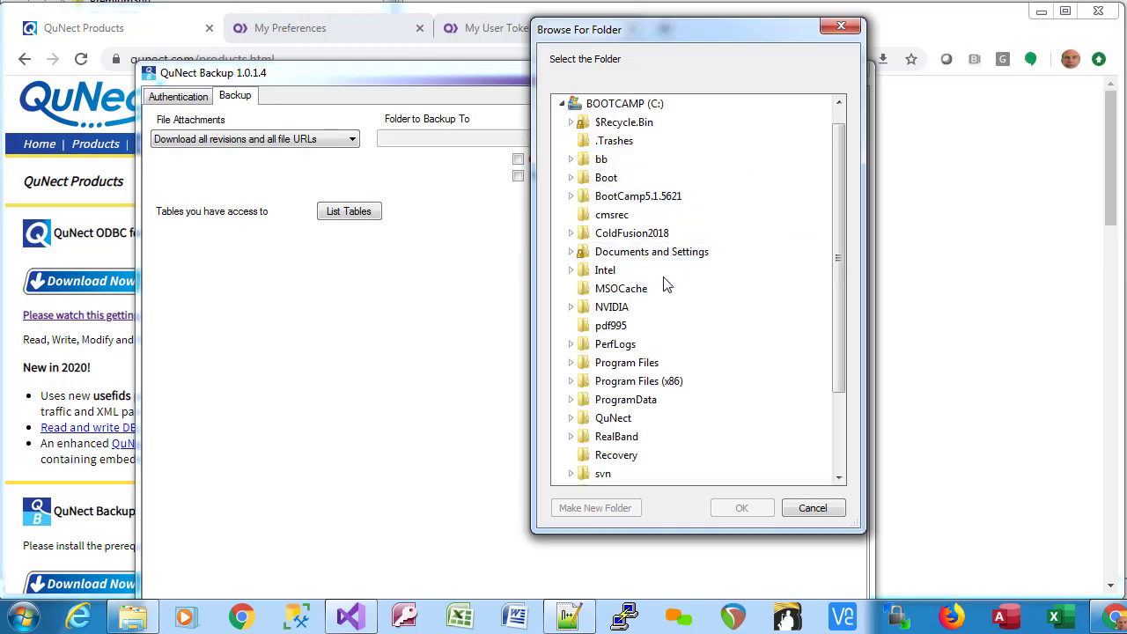
key(Escape)
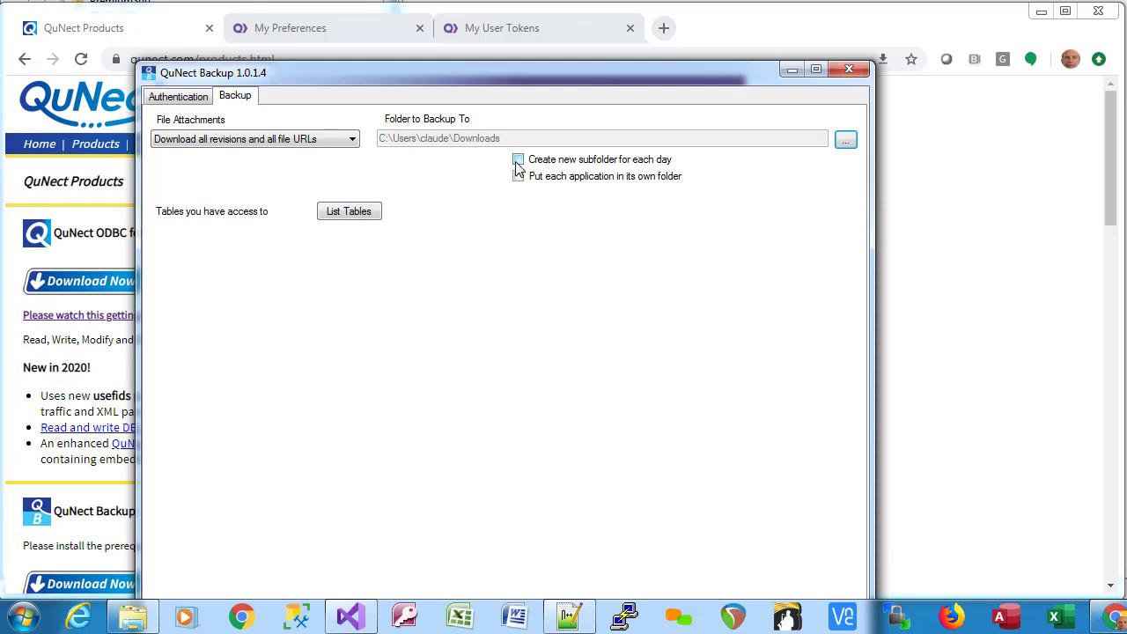
click(518, 162)
List AAA Project Manager's tables and try adding Contacts and Document Library to the backup list.
click(334, 216)
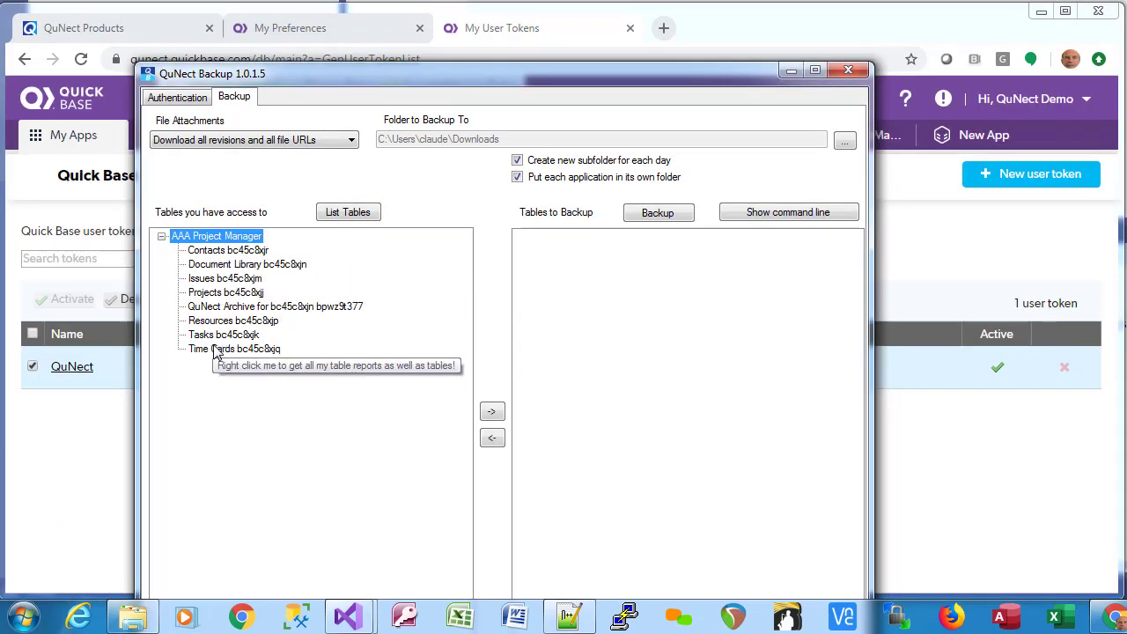
click(219, 251)
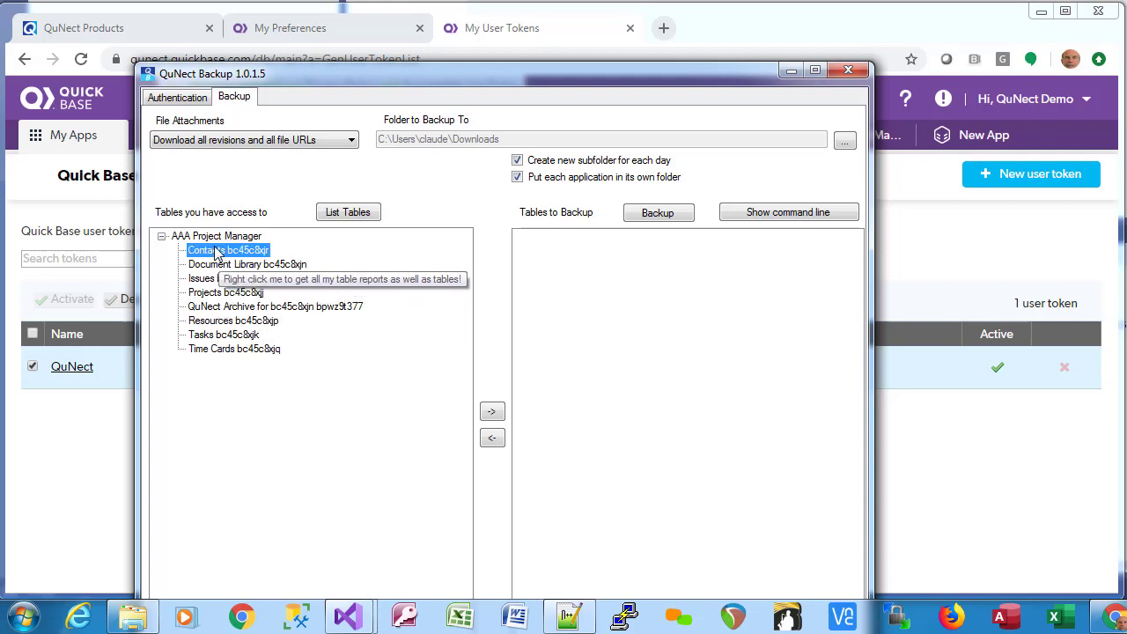
drag(214, 253, 581, 289)
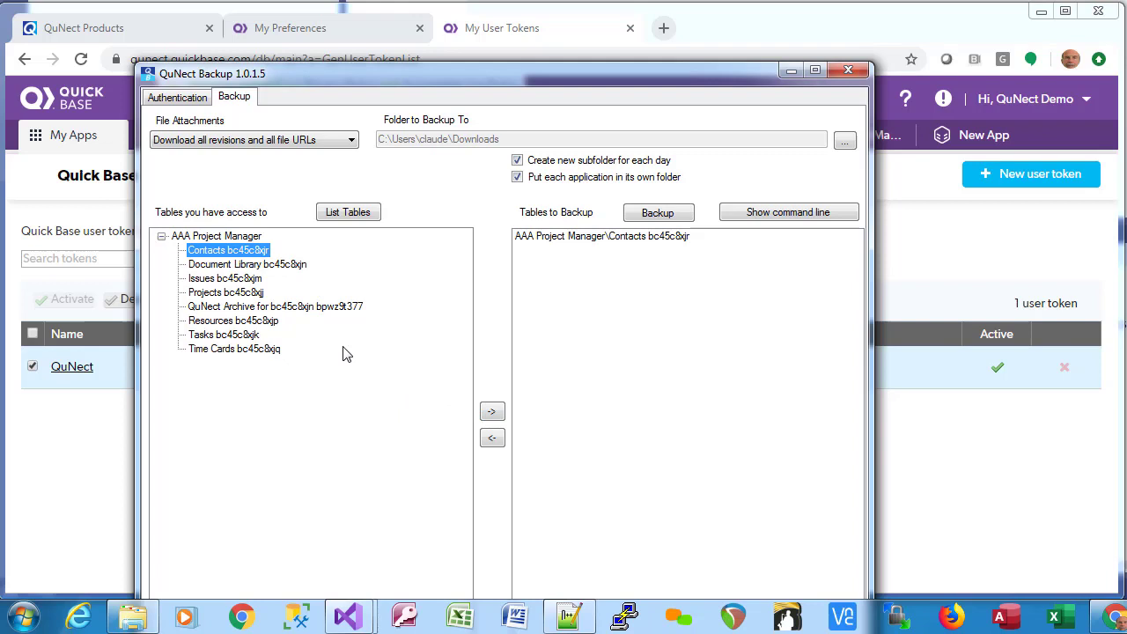
click(256, 265)
click(492, 412)
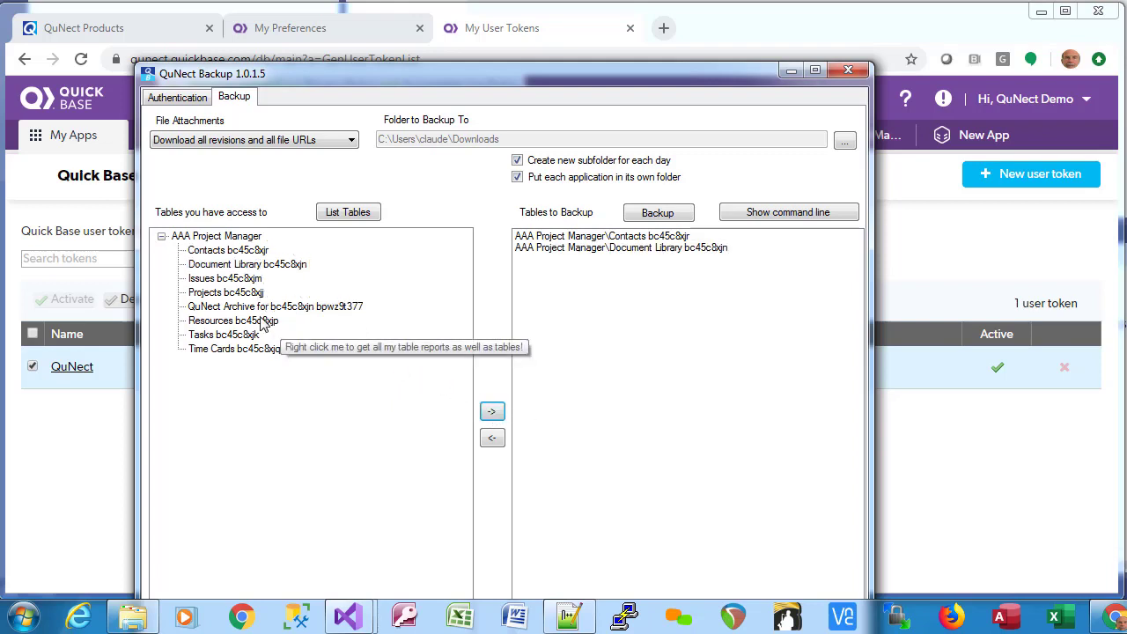
Add all tables, clear the list, then queue only Contacts and Issues for backup.
shift+click(492, 414)
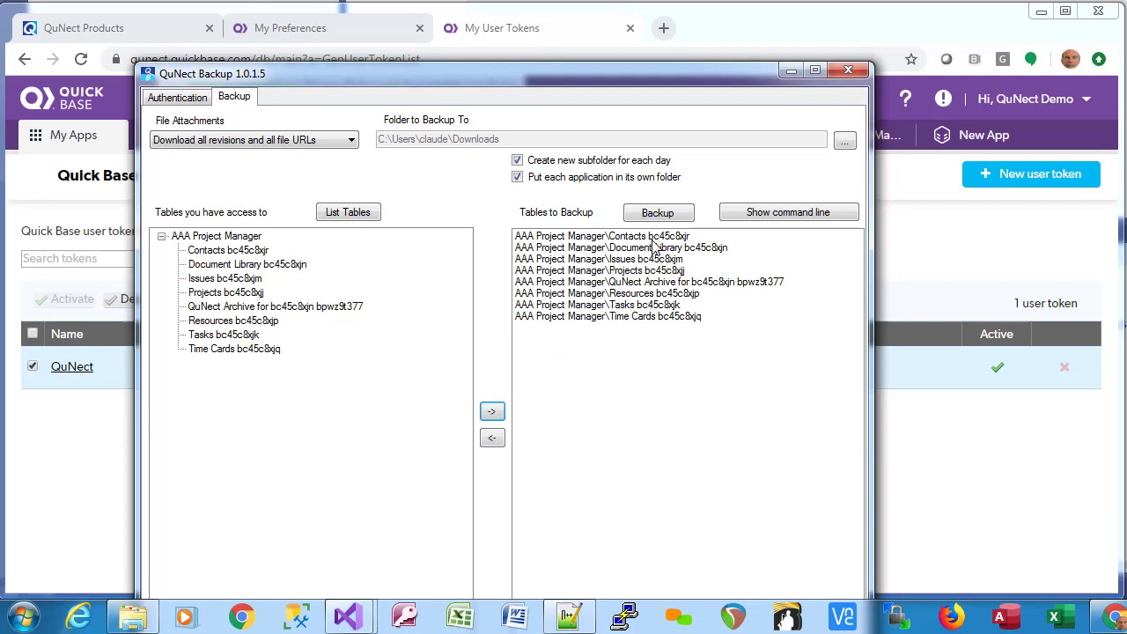
shift+click(493, 439)
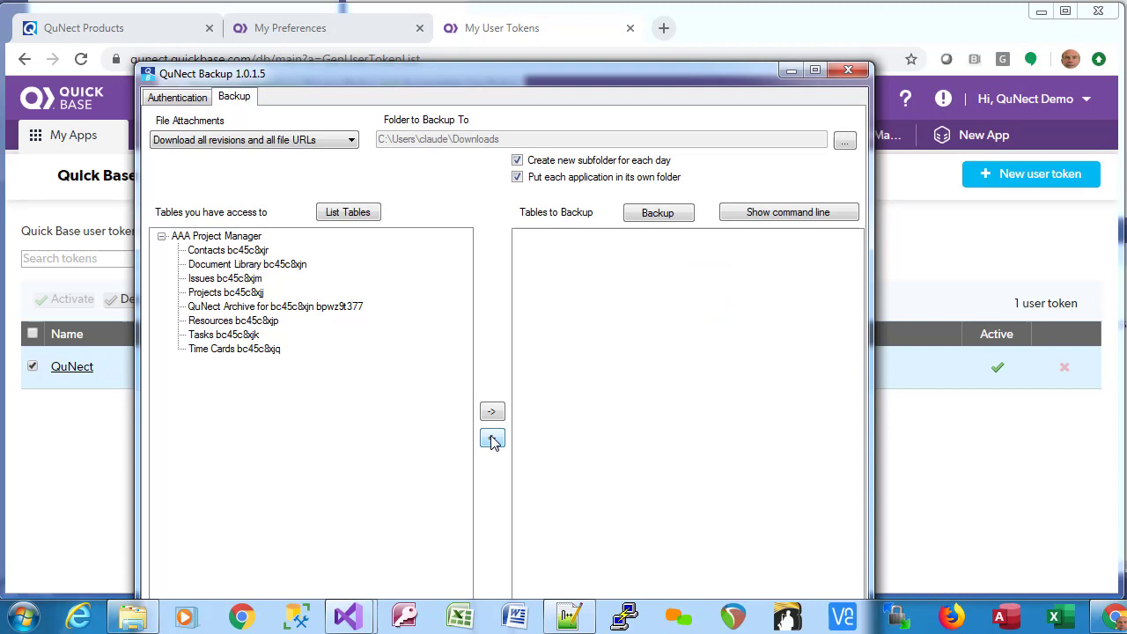
double_click(219, 250)
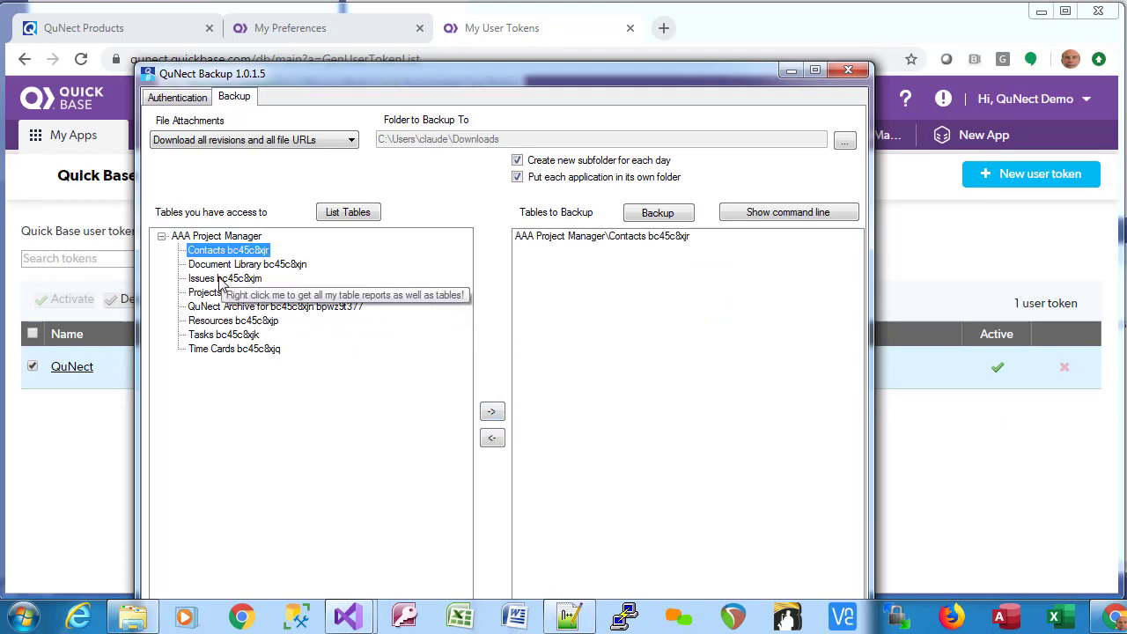
double_click(219, 279)
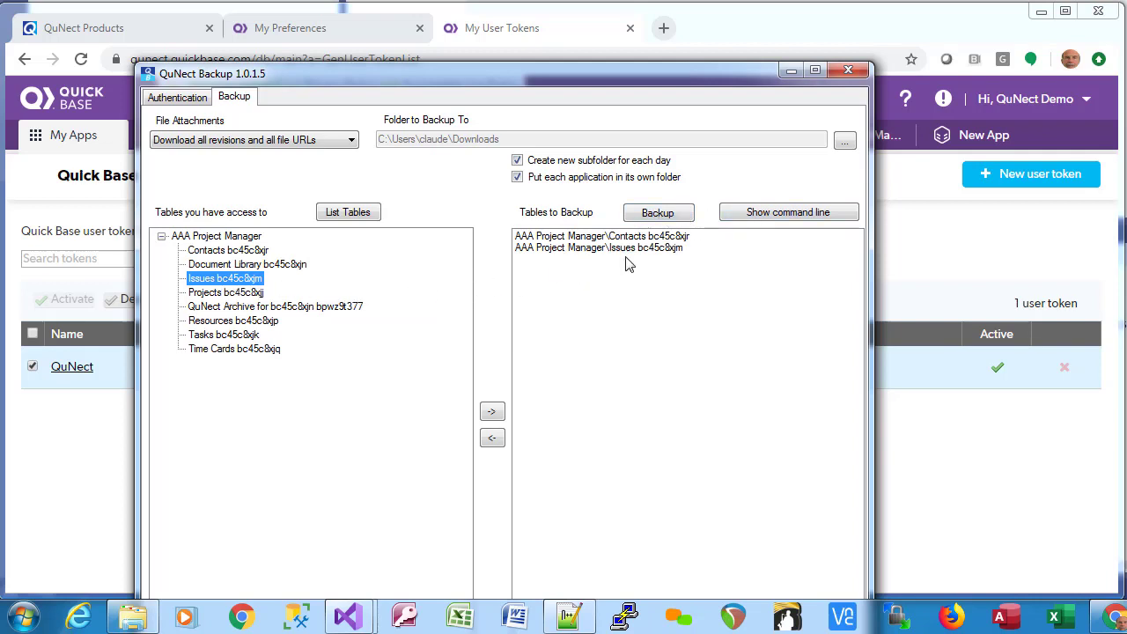
Run the backup of Contacts and Issues and dismiss the '2 of 2 tables were backed up' message.
click(654, 220)
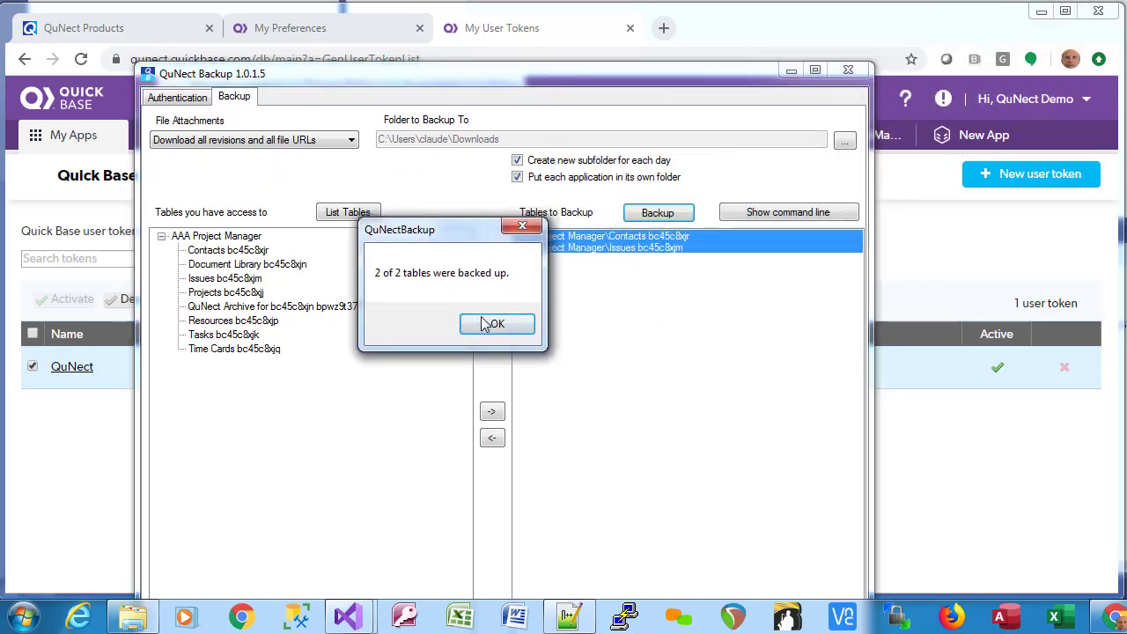
click(486, 328)
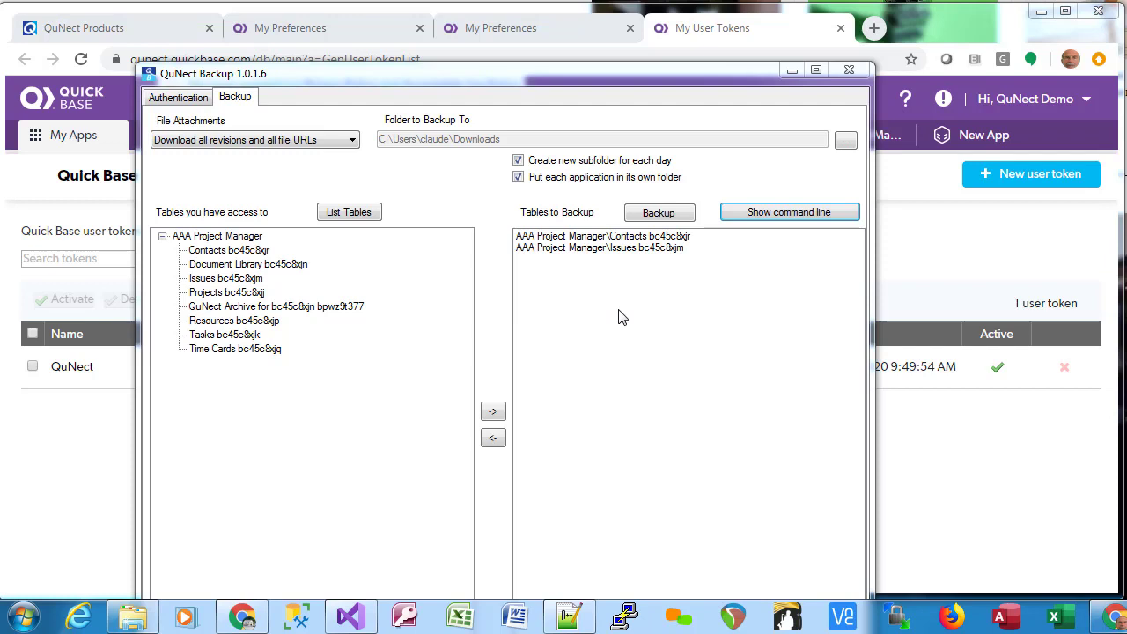
Show the backup's command line and copy the QuNectBackup.exe path and arguments to the clipboard.
click(774, 217)
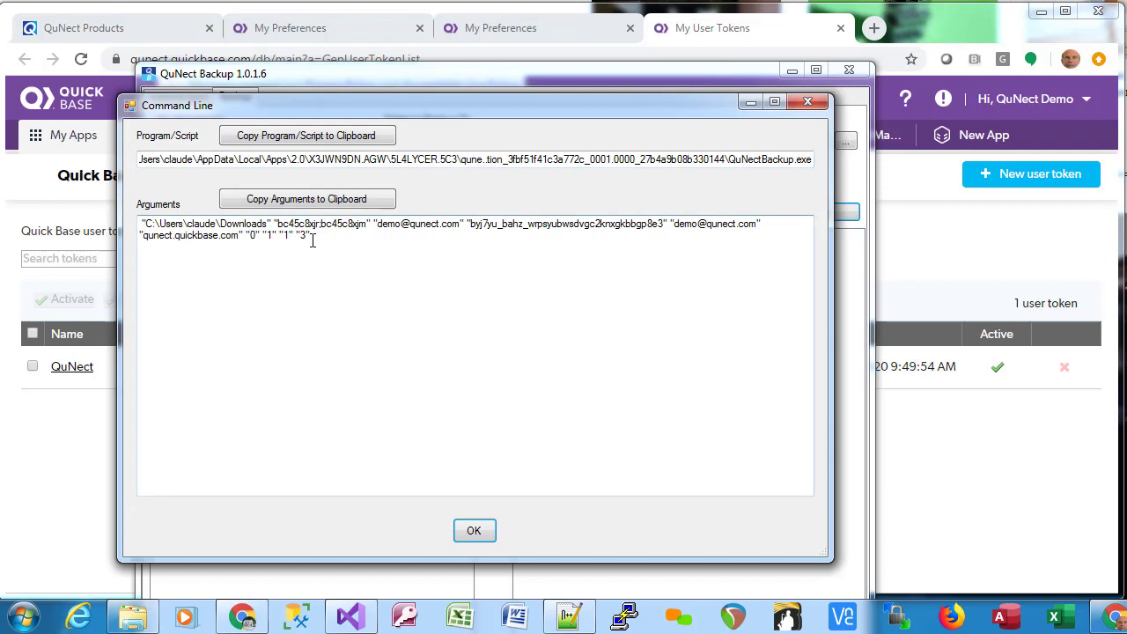
click(290, 141)
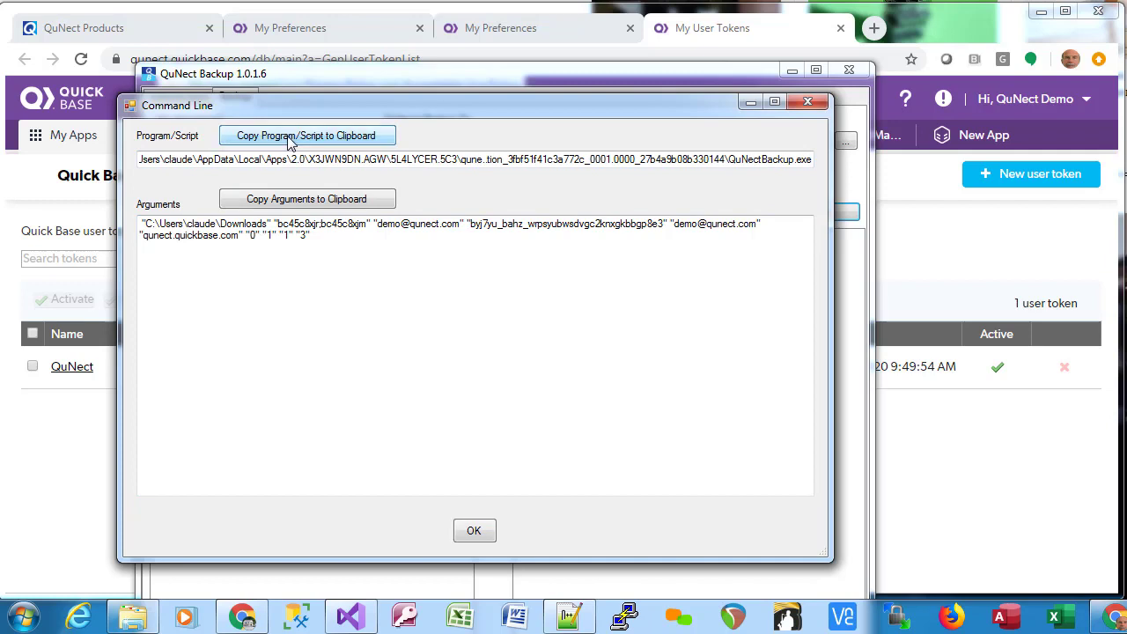
click(264, 201)
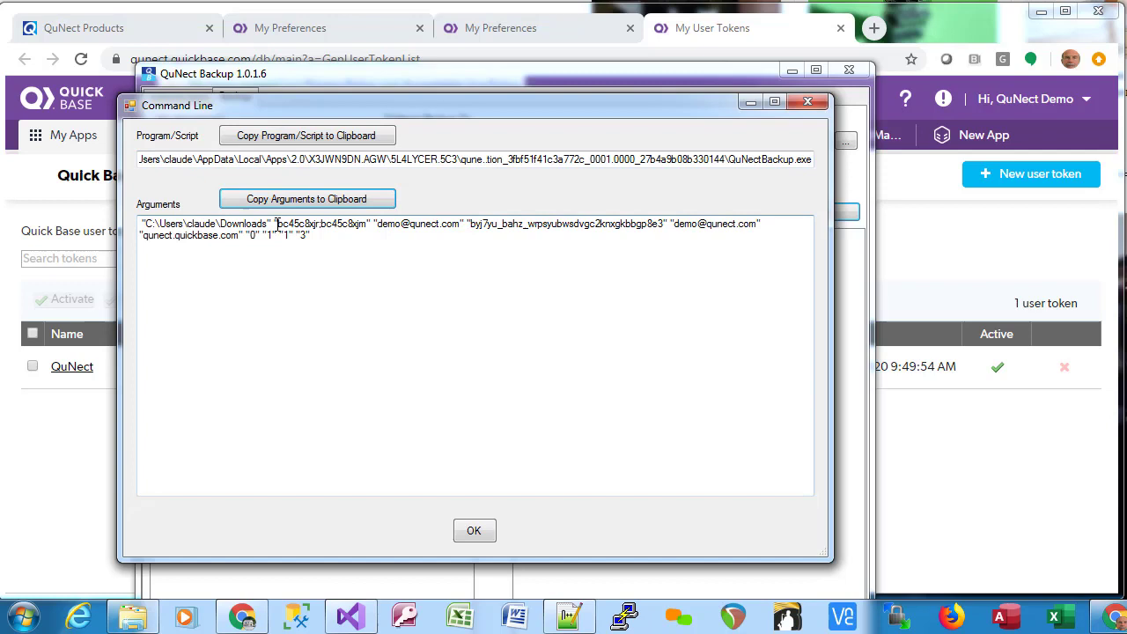